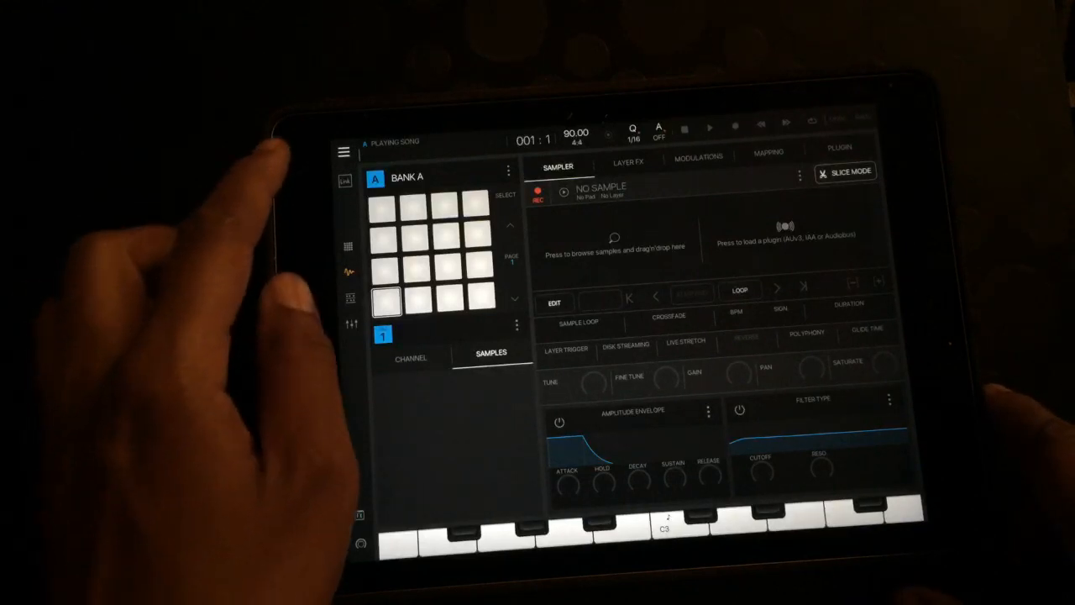
Drag Burner (146.000 tempo).wav from the browser onto pad 1 of Bank A.
click(343, 151)
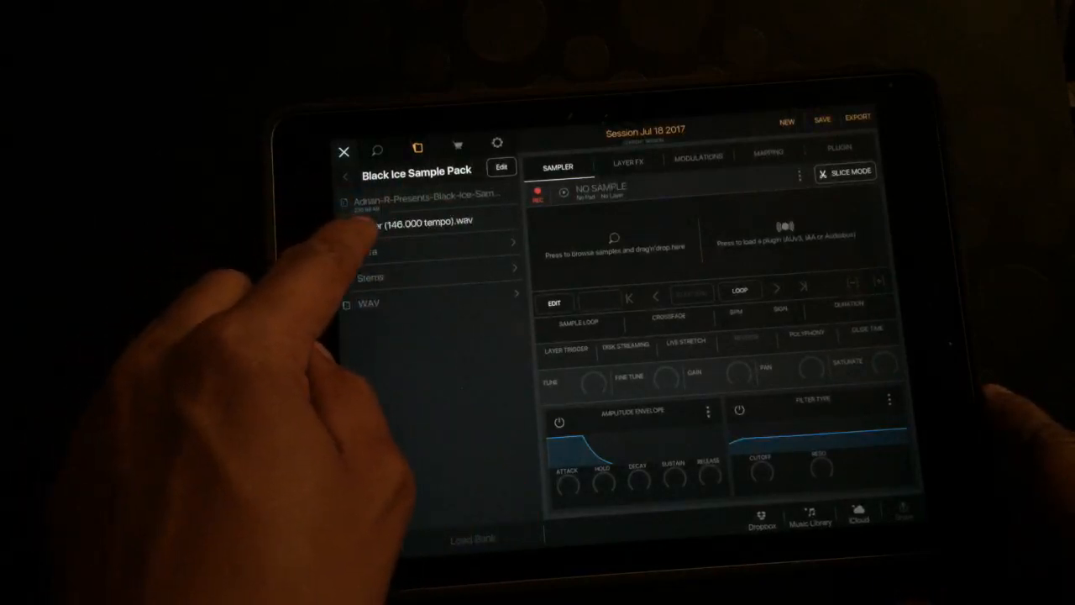
drag(420, 222, 613, 239)
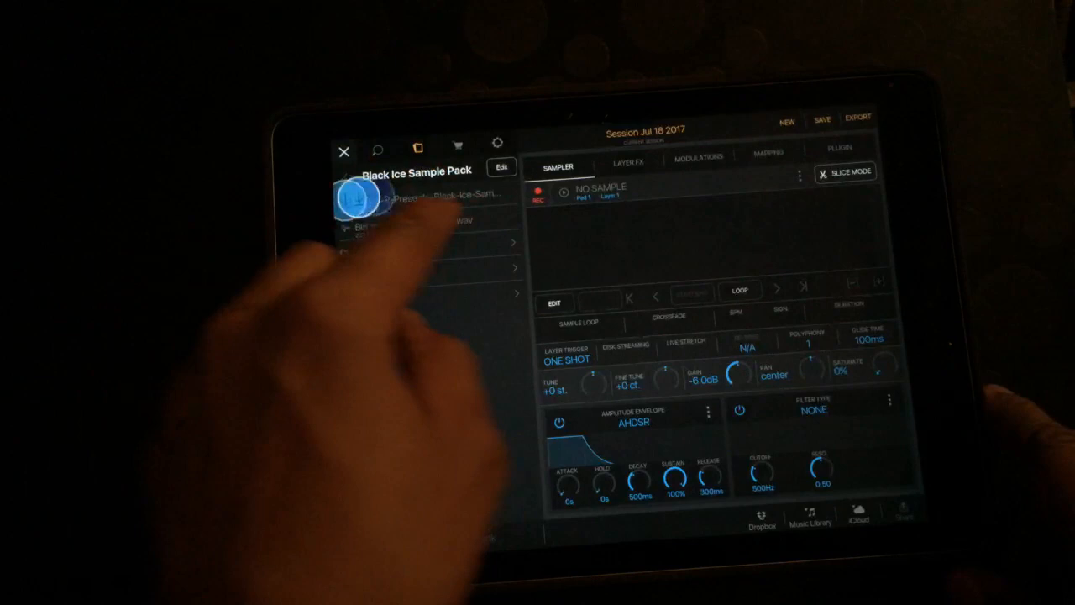
drag(355, 202, 564, 196)
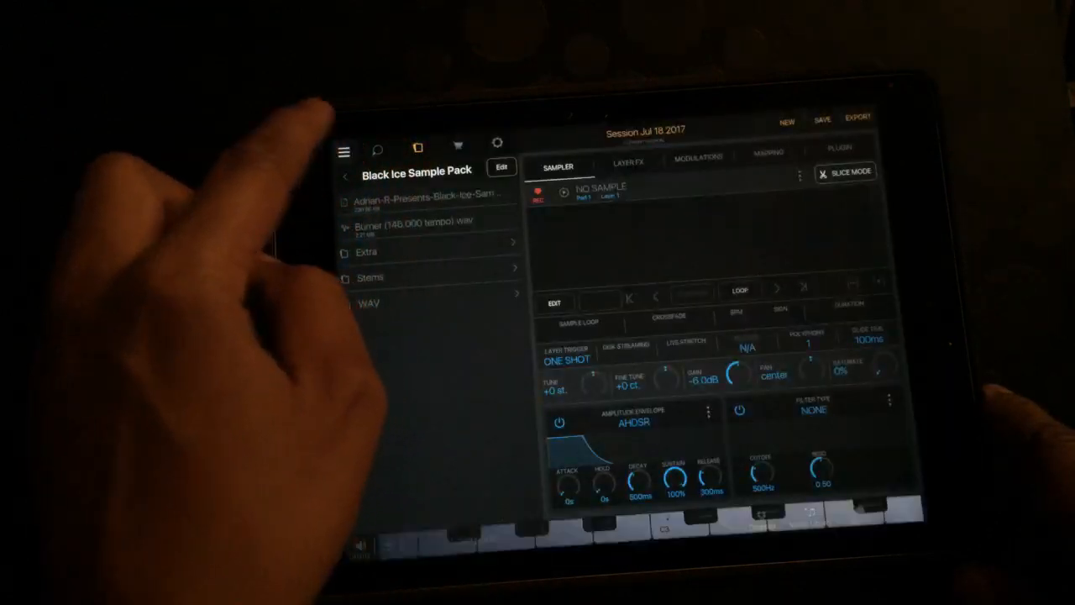
click(344, 151)
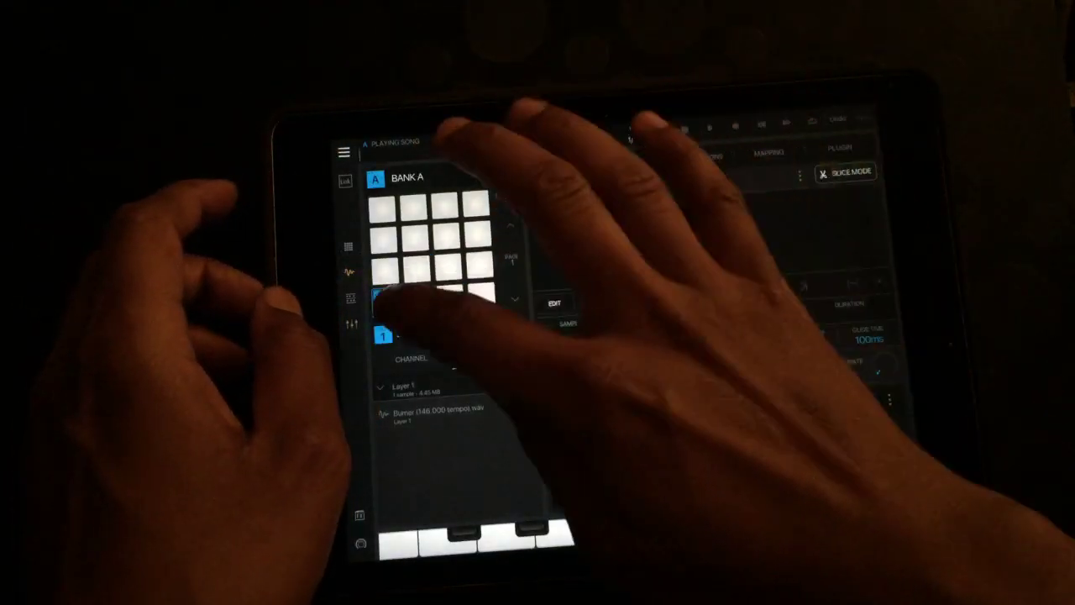
click(387, 299)
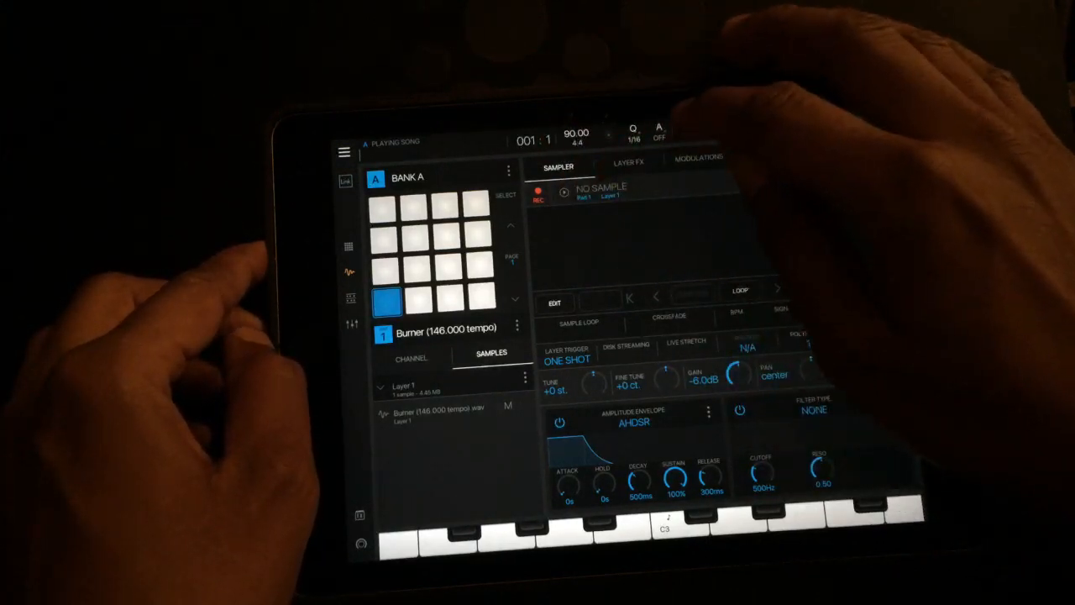
Quit BeatMaker 3 from the app switcher and relaunch it from the home screen.
drag(672, 555, 672, 336)
drag(529, 336, 529, 152)
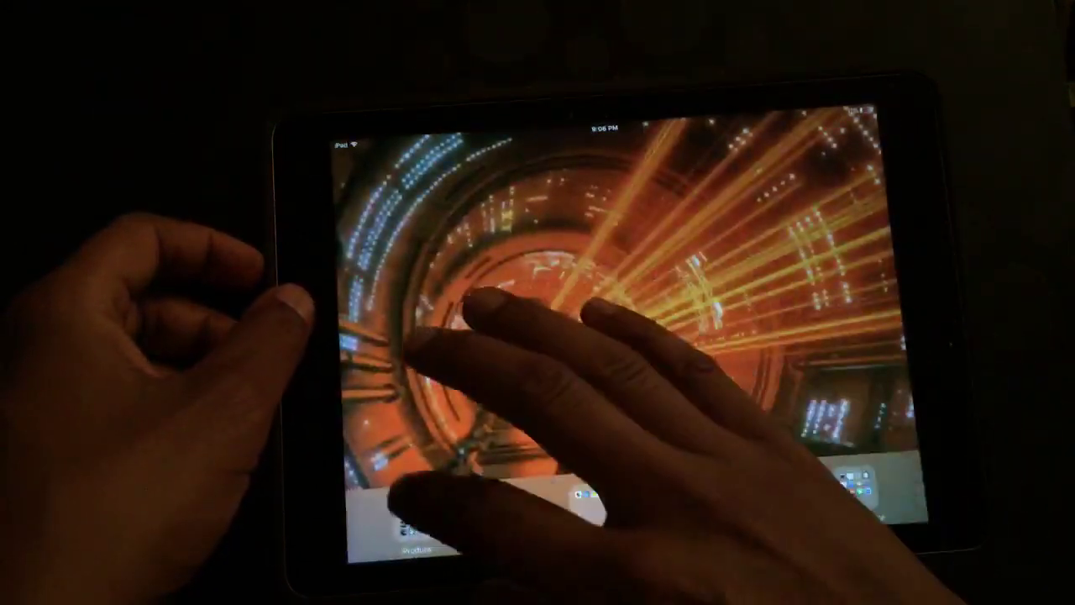
click(554, 471)
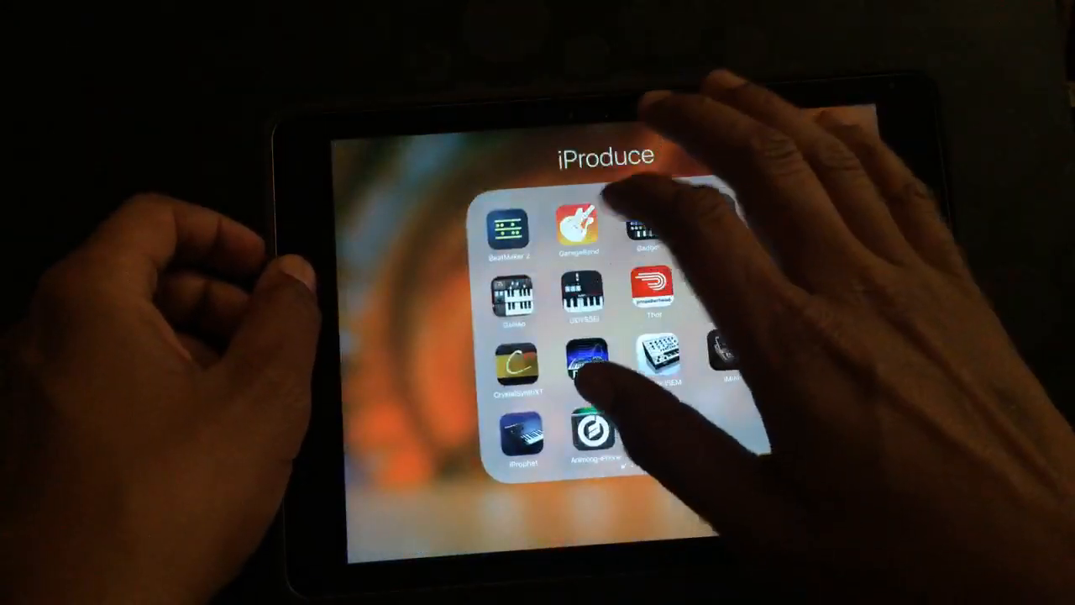
click(798, 252)
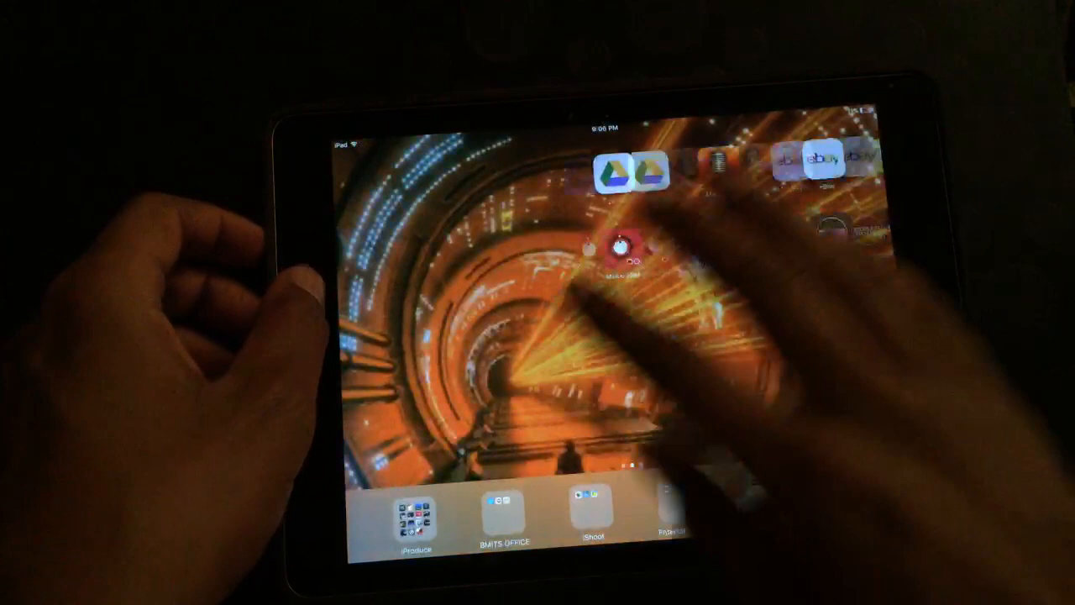
click(453, 260)
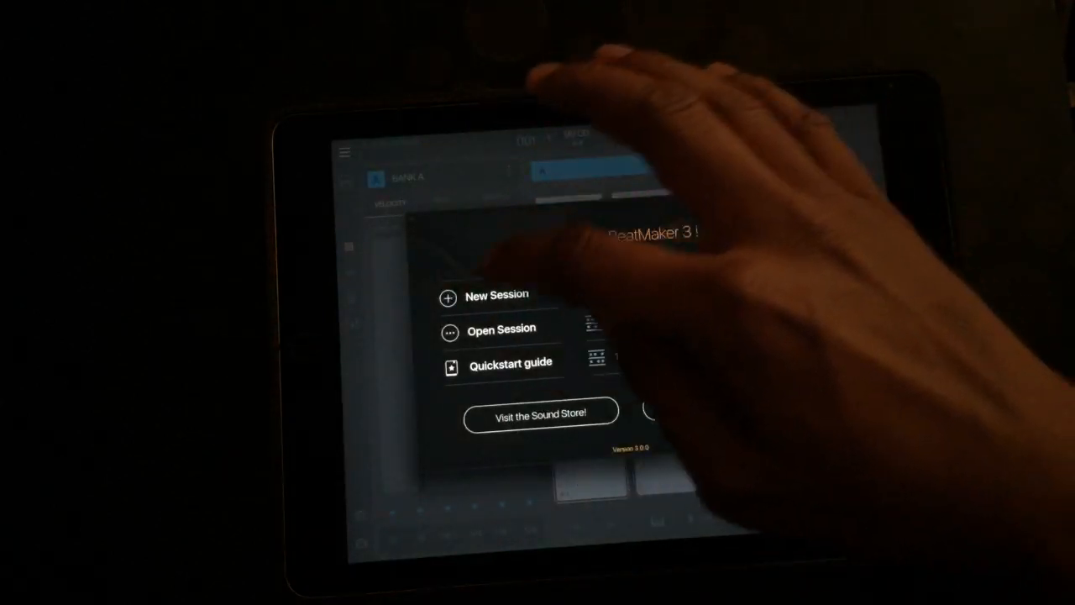
Dismiss the welcome screen and bring up the sampler editor for pad 1.
click(497, 295)
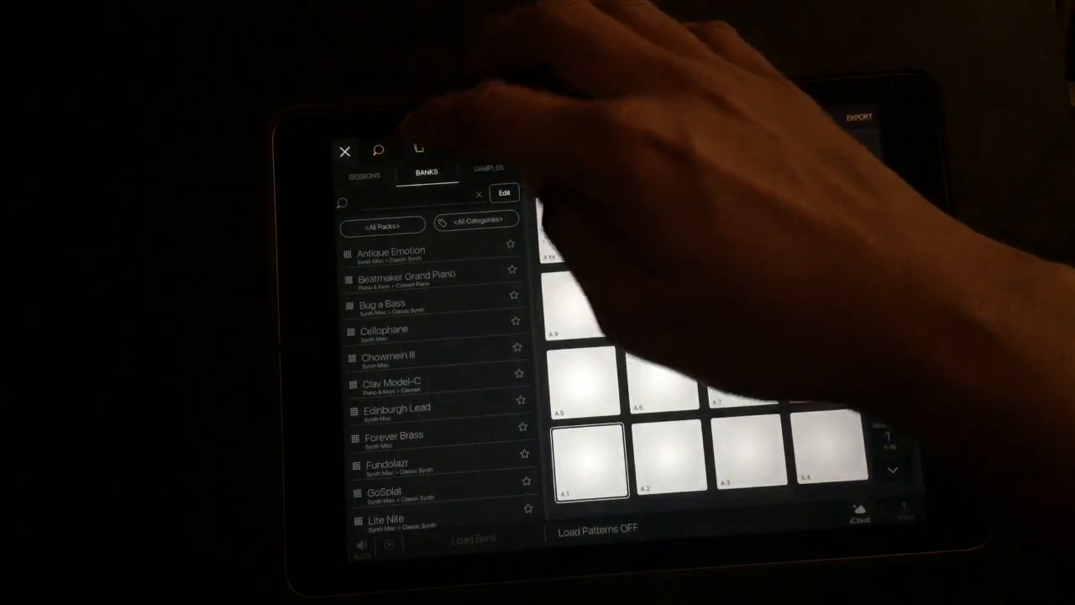
click(488, 168)
click(344, 151)
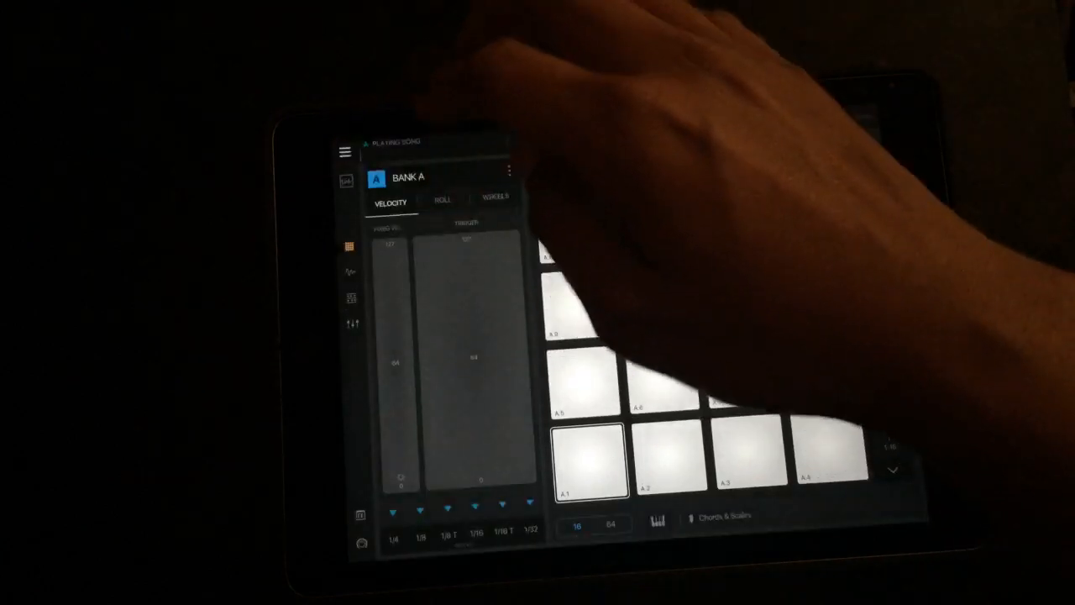
click(351, 271)
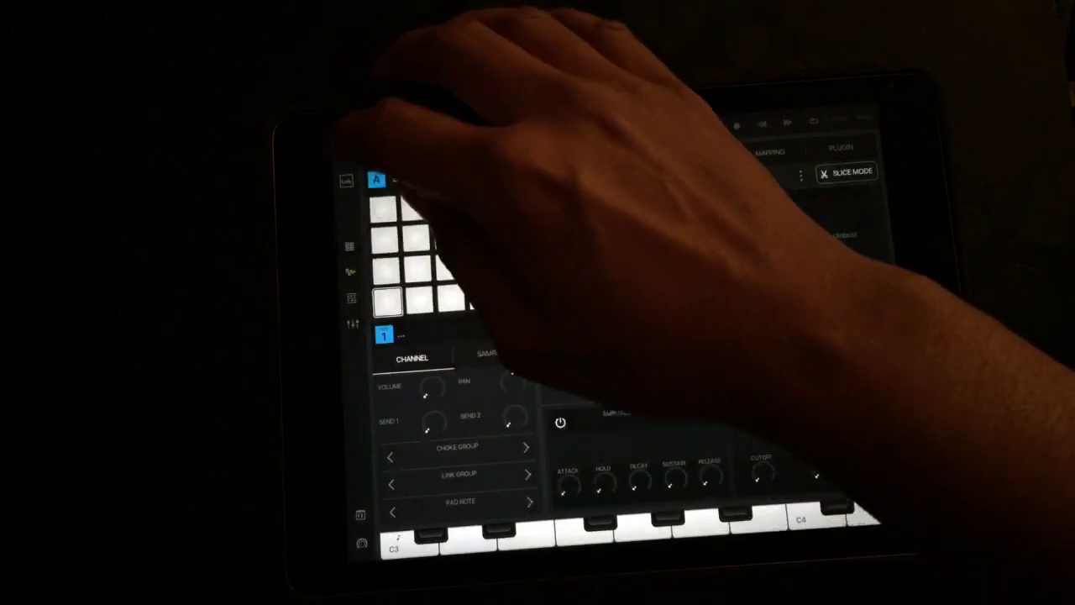
Browse the documents into BM3beta Files > Prod Grind Free Packs.
click(346, 179)
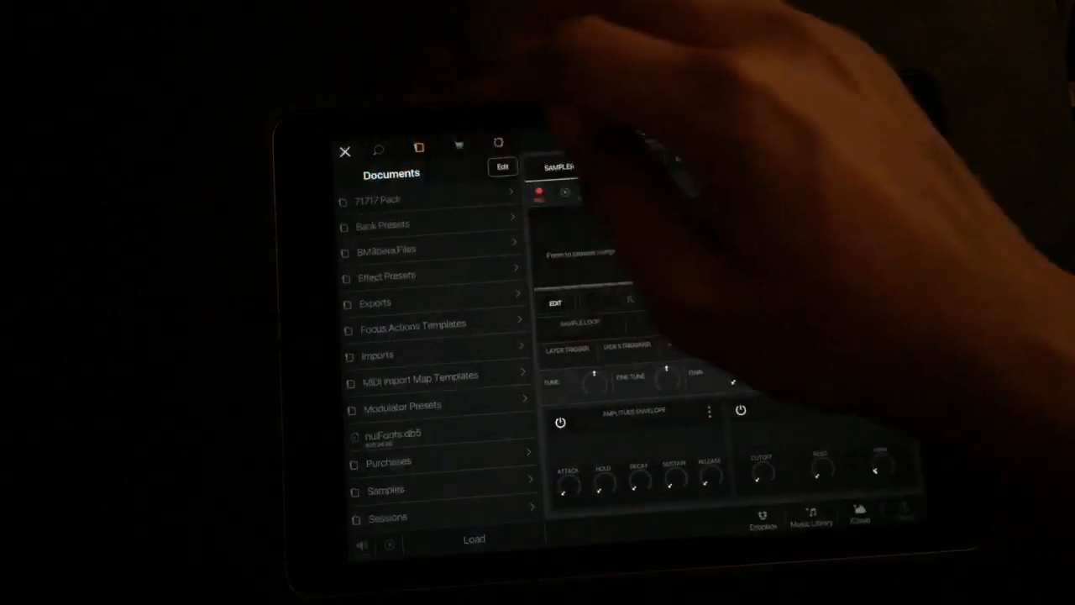
click(387, 251)
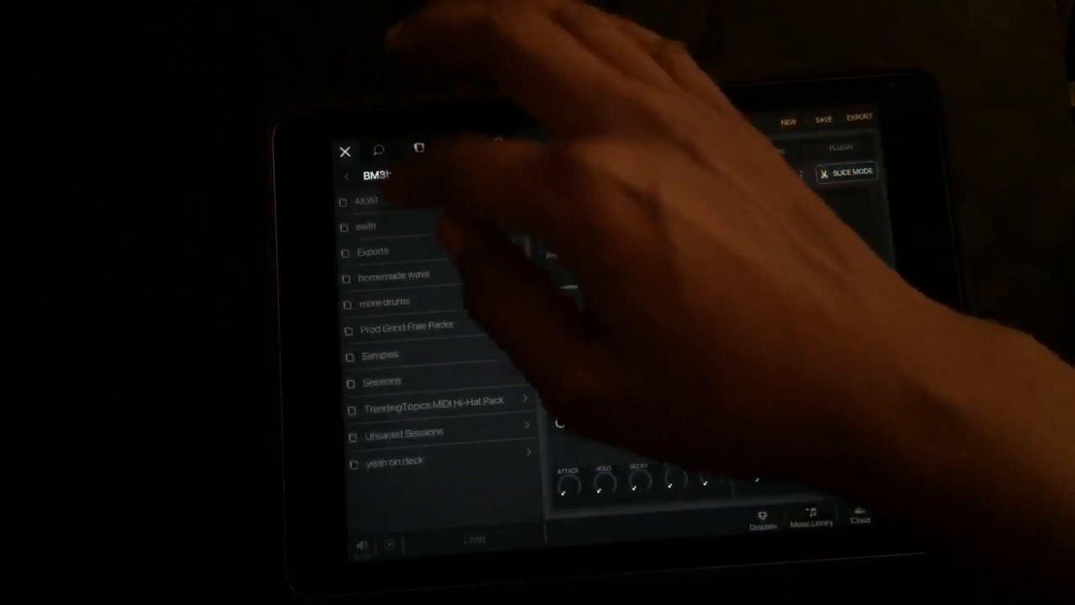
click(407, 326)
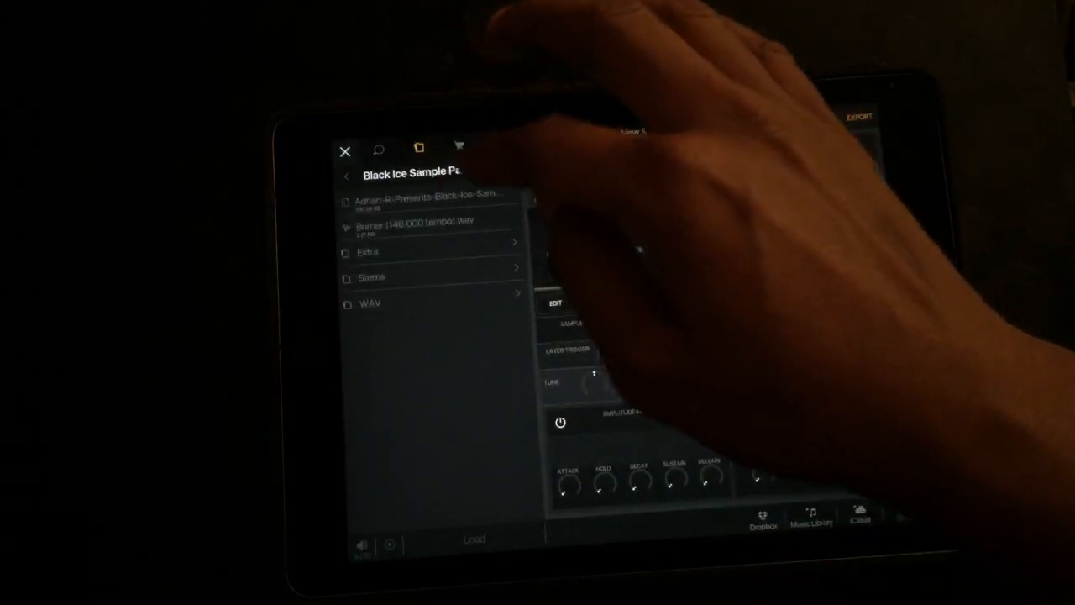
Drag Burner (146.000 tempo).wav from the browser onto pad 1's sampler.
drag(386, 225, 564, 212)
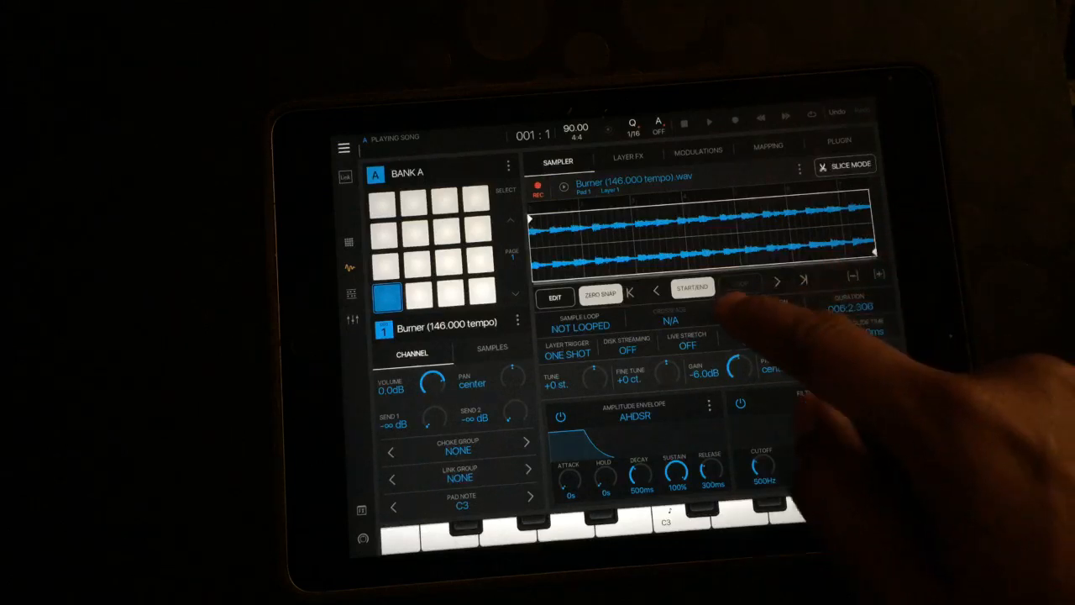
Set the Burner loop's BPM to 146.
click(739, 315)
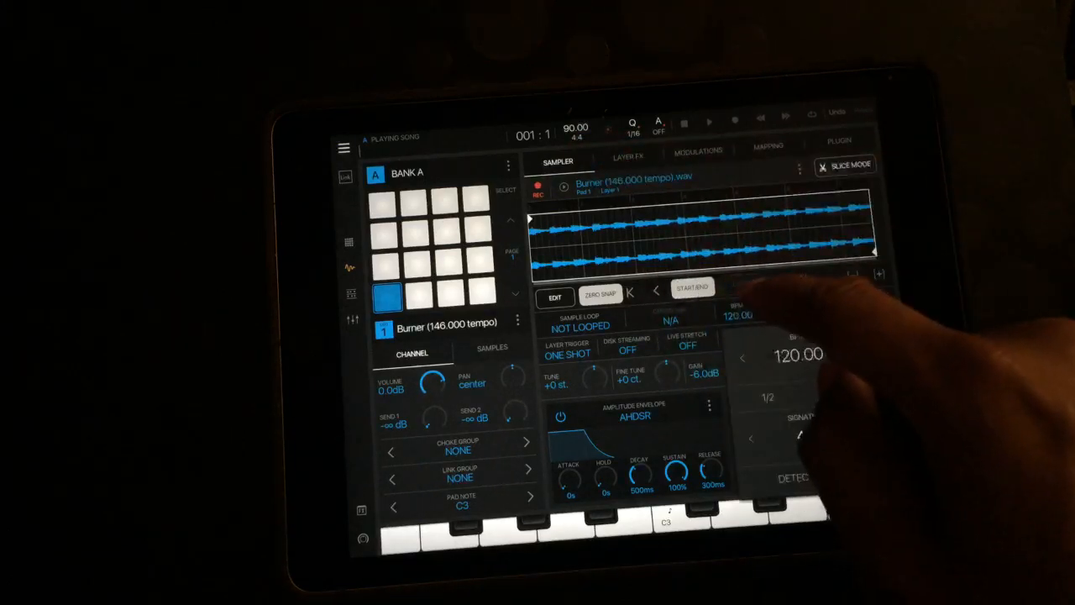
click(798, 354)
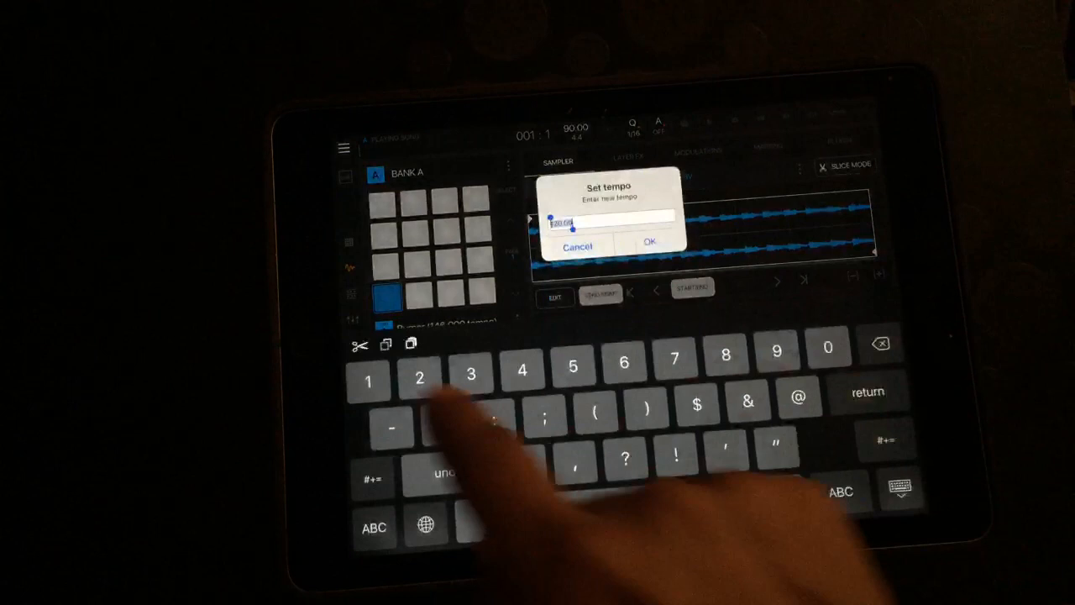
text(146)
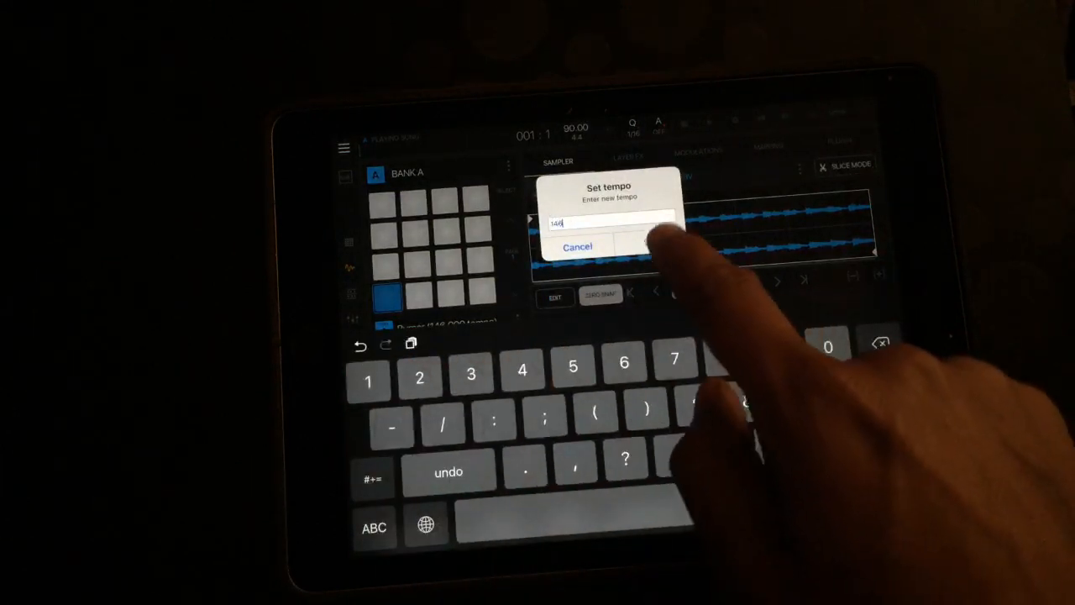
click(650, 242)
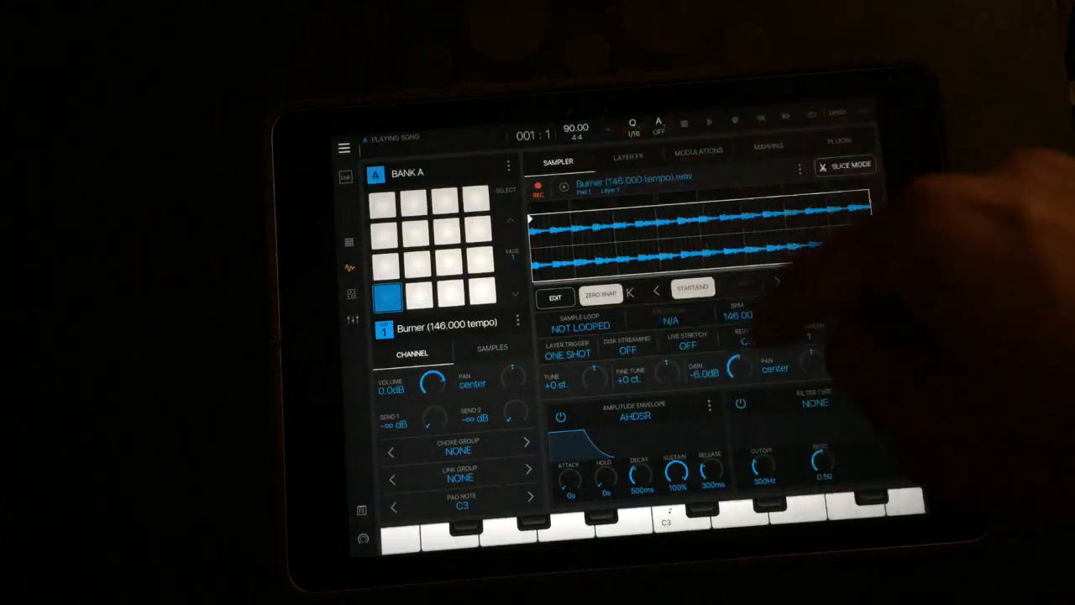
Set the song tempo to 146 BPM.
click(576, 131)
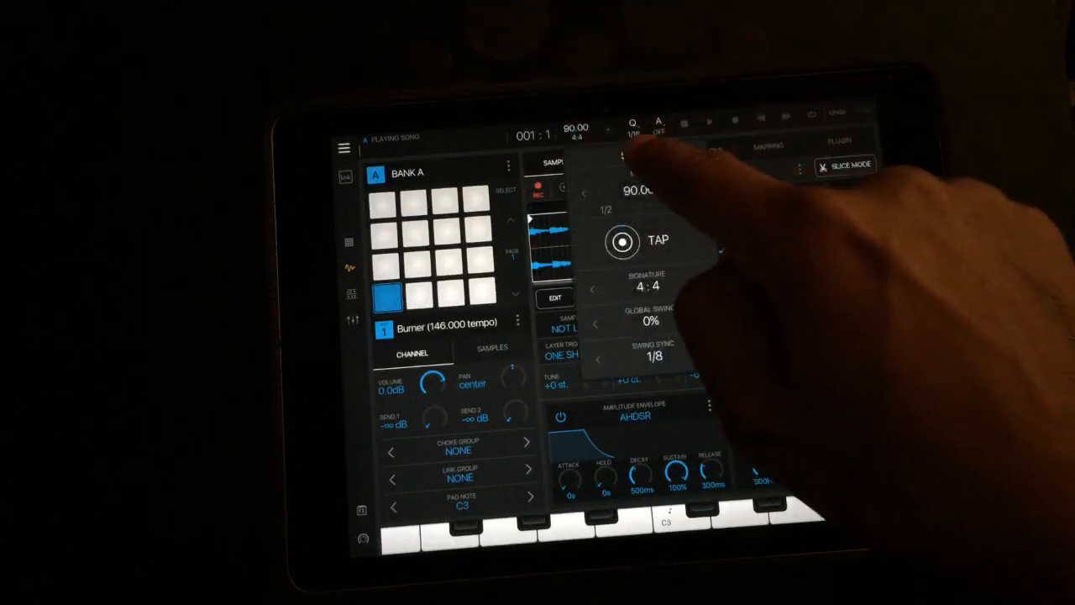
click(636, 190)
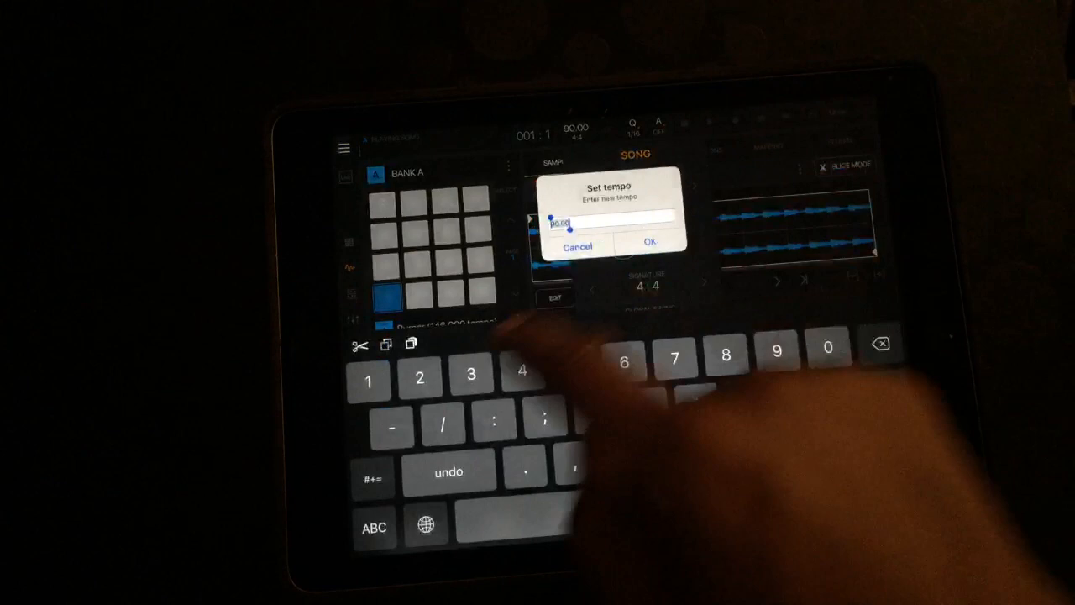
text(12)
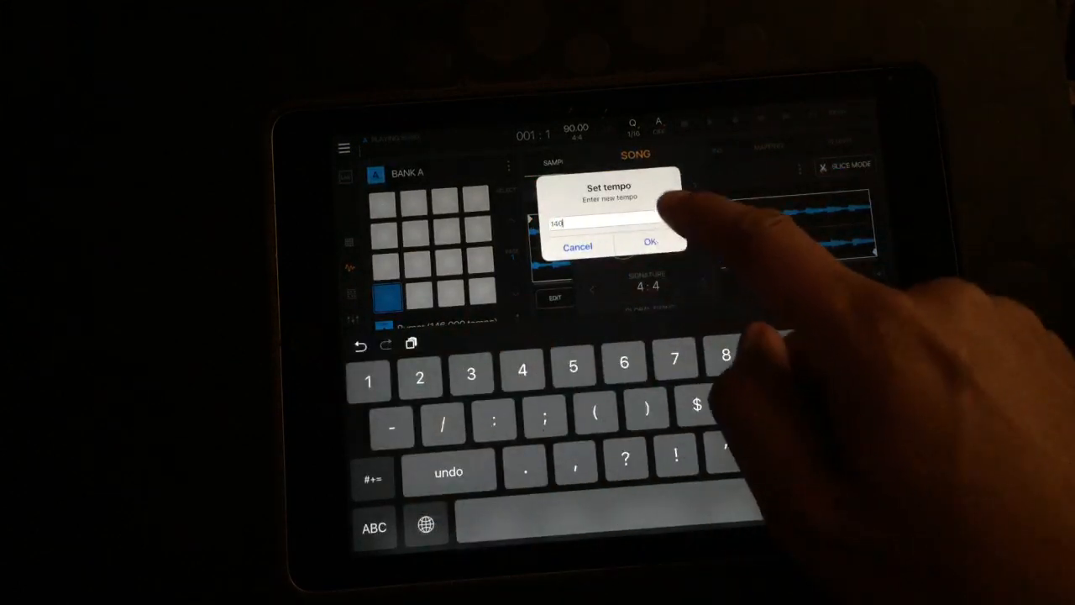
click(649, 242)
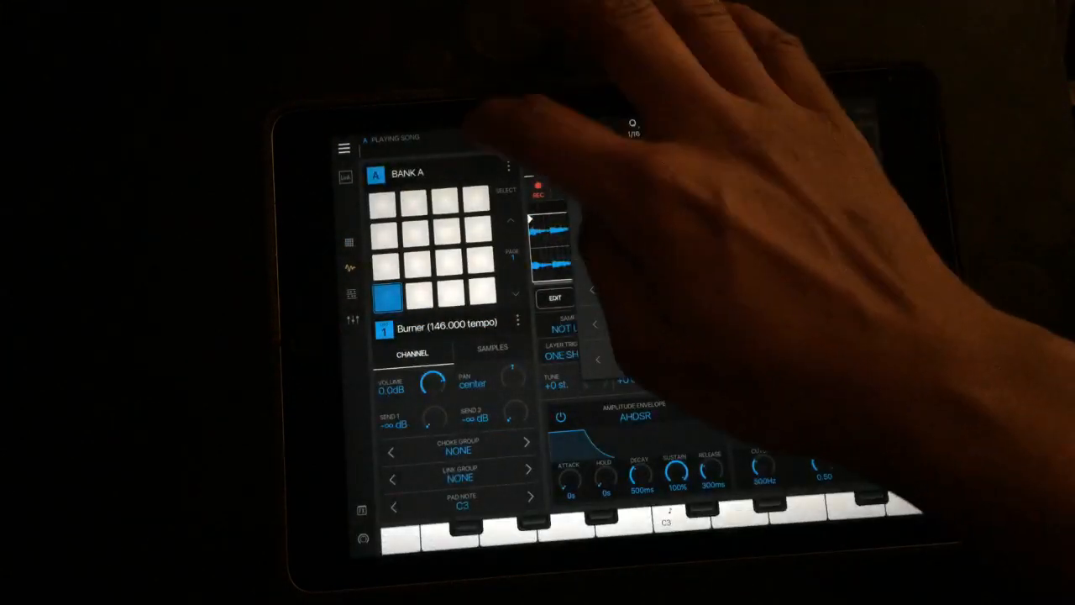
Audition the Burner loop on C3 and switch its live stretch ON.
click(723, 168)
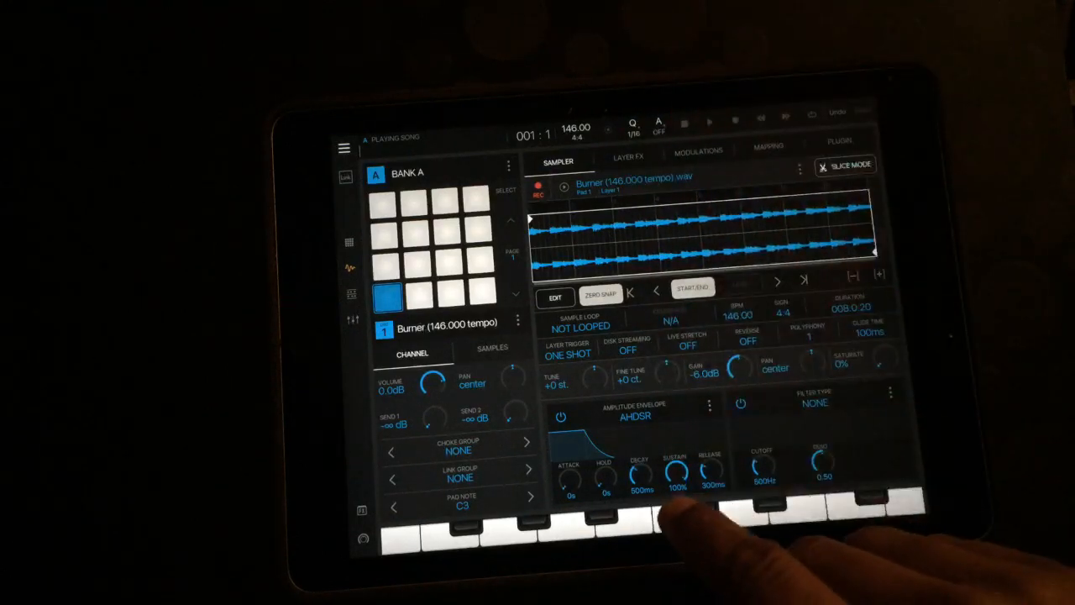
click(665, 516)
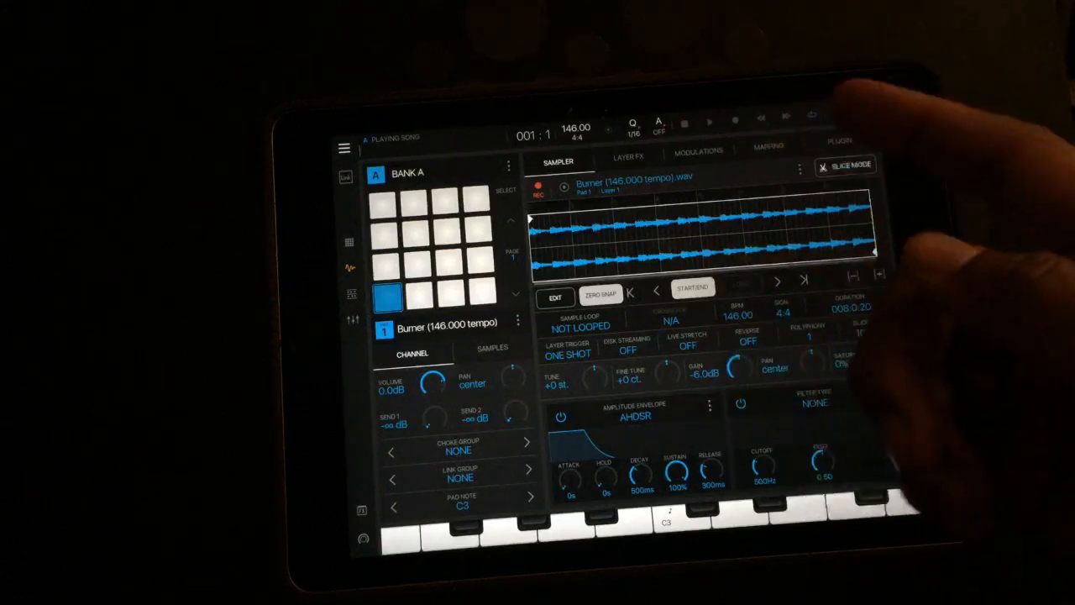
click(687, 346)
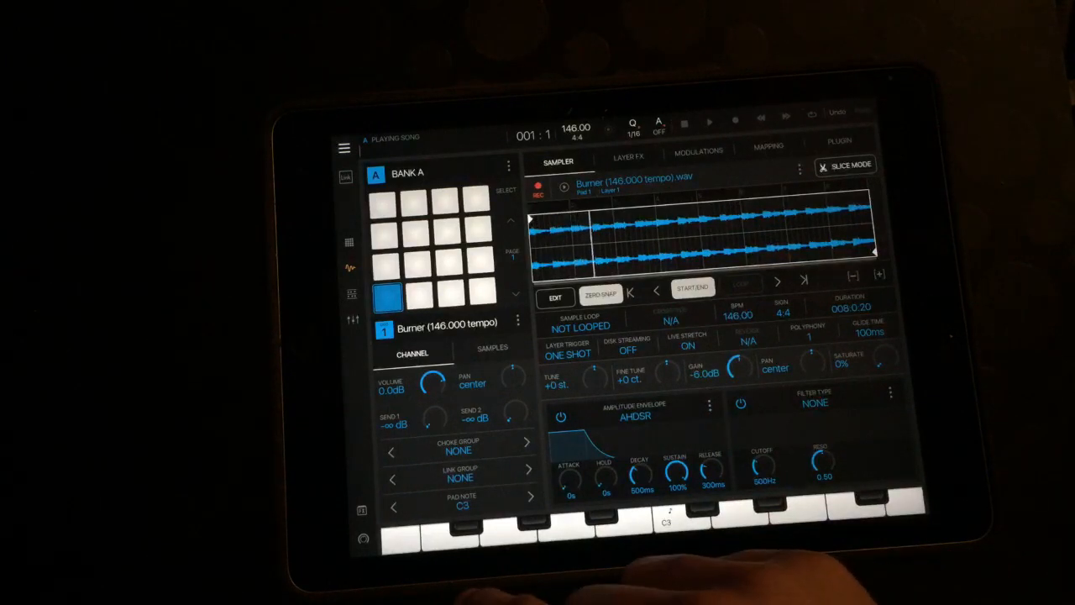
Dismiss the battery alert and set the pad's polyphony to legato ON.
click(613, 324)
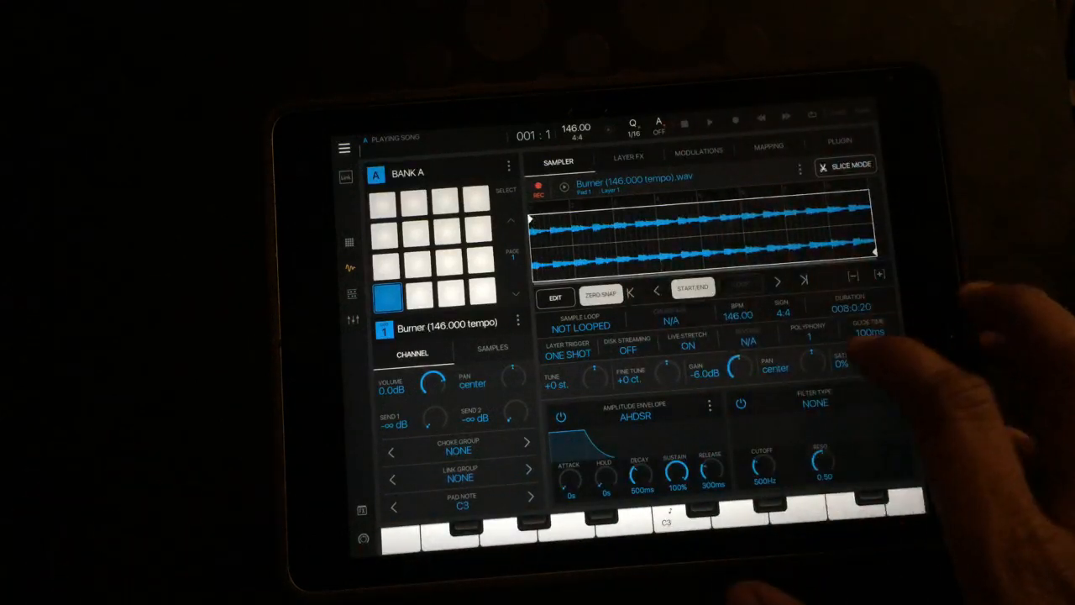
click(808, 330)
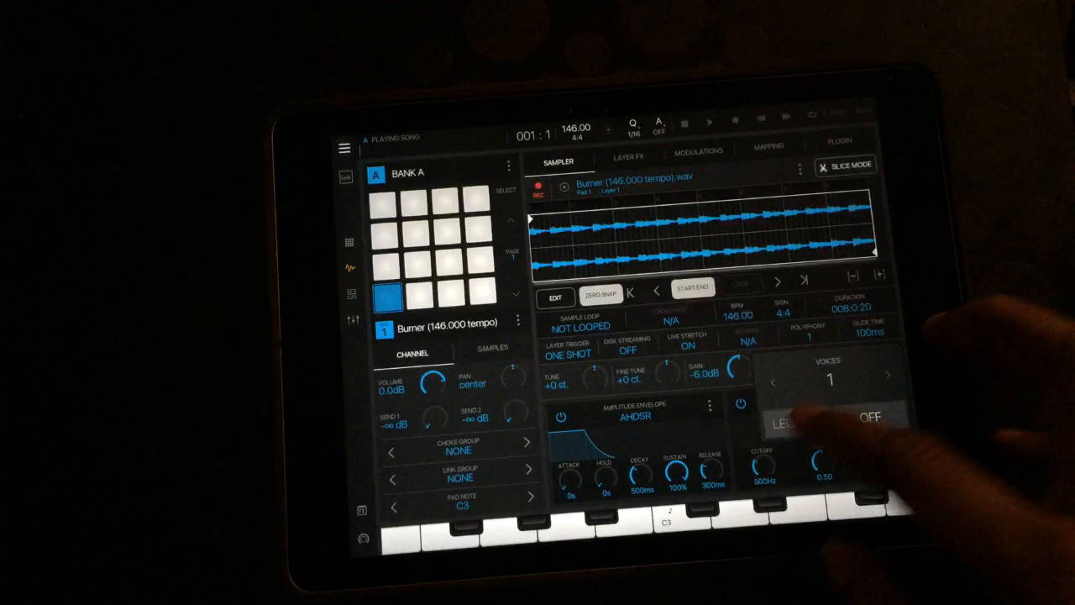
click(866, 417)
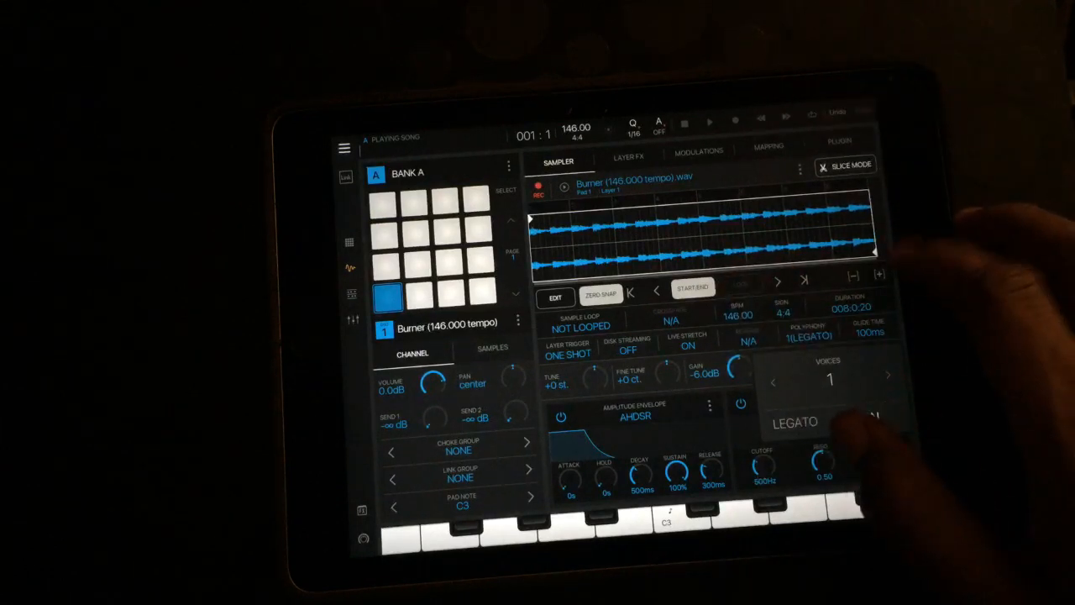
click(873, 471)
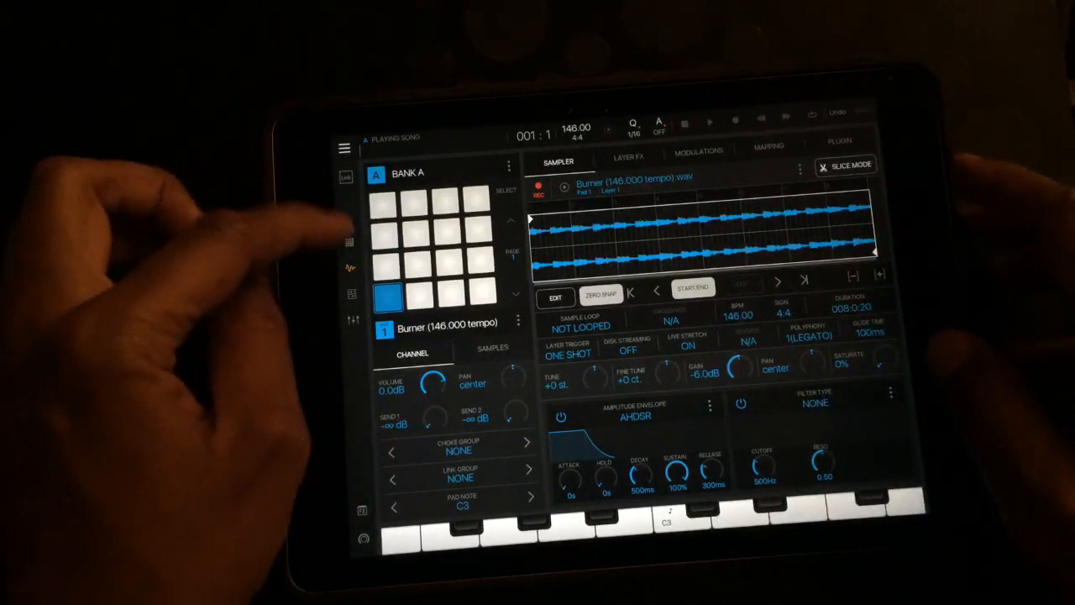
Add a new Audio Track from the mixer in Song view.
click(344, 148)
click(345, 149)
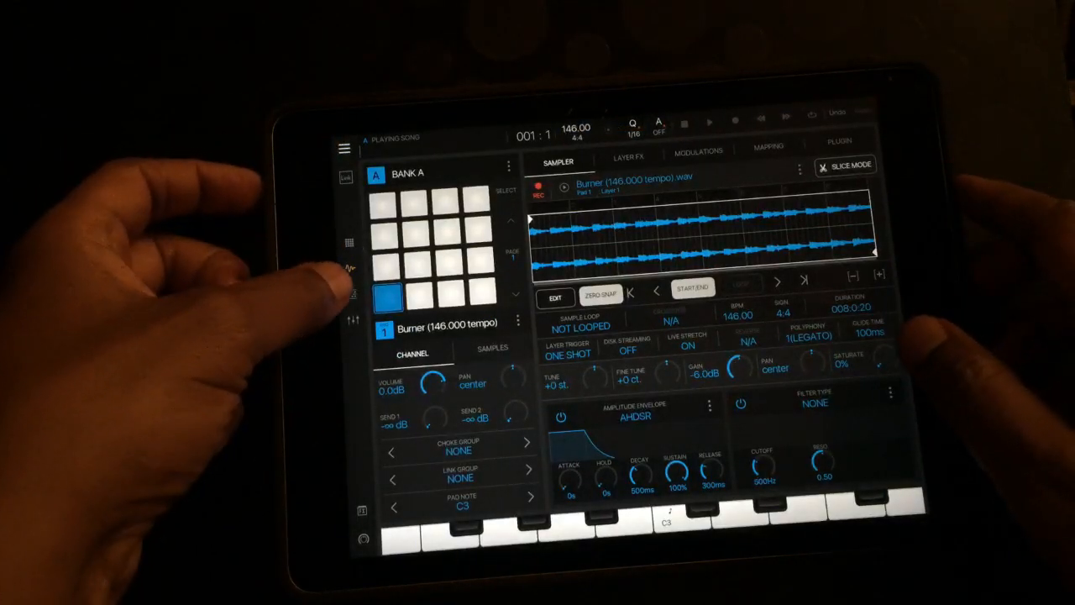
click(349, 243)
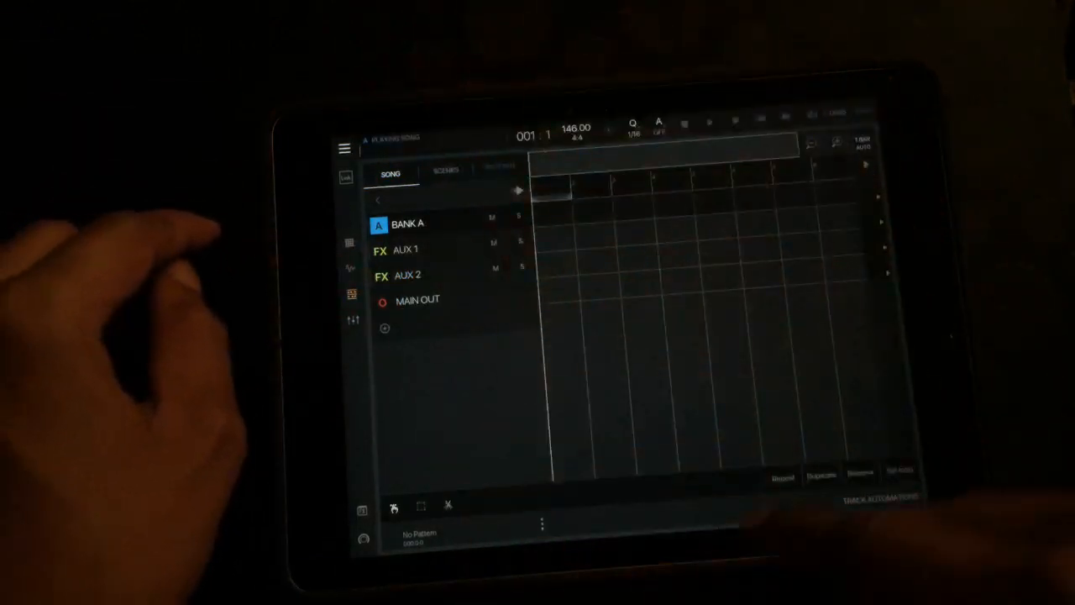
click(352, 319)
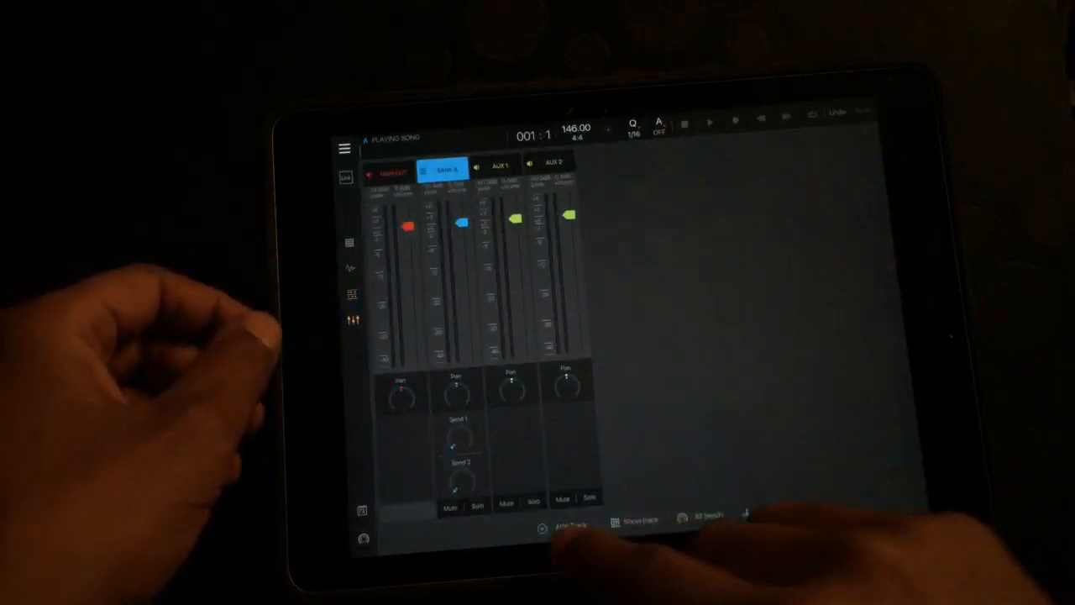
click(638, 484)
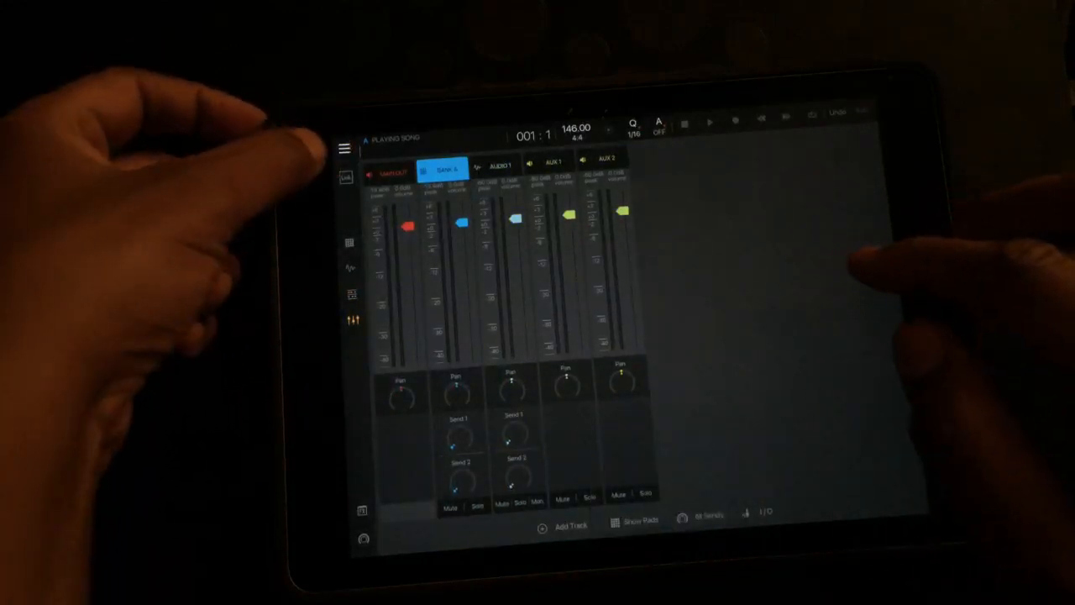
Select the AUDIO 1 track in the song arrangement.
click(344, 150)
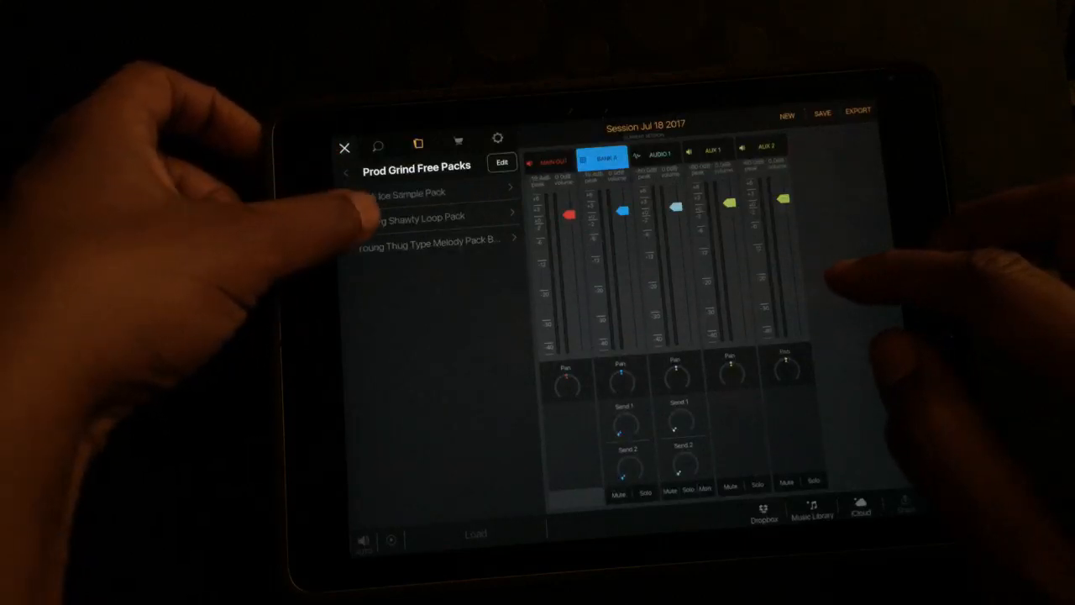
click(345, 148)
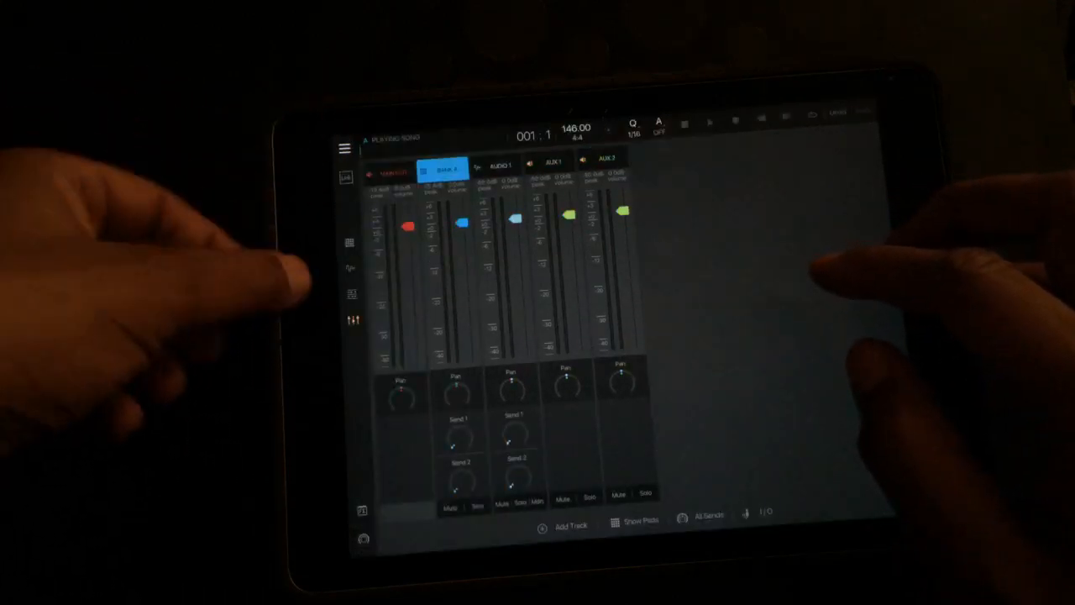
click(350, 244)
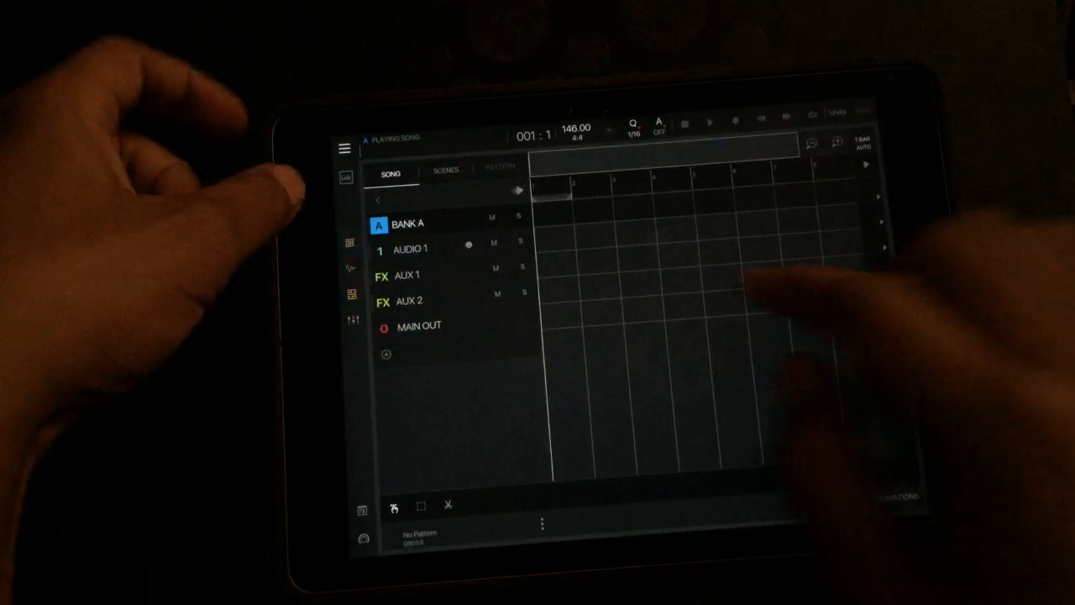
click(403, 274)
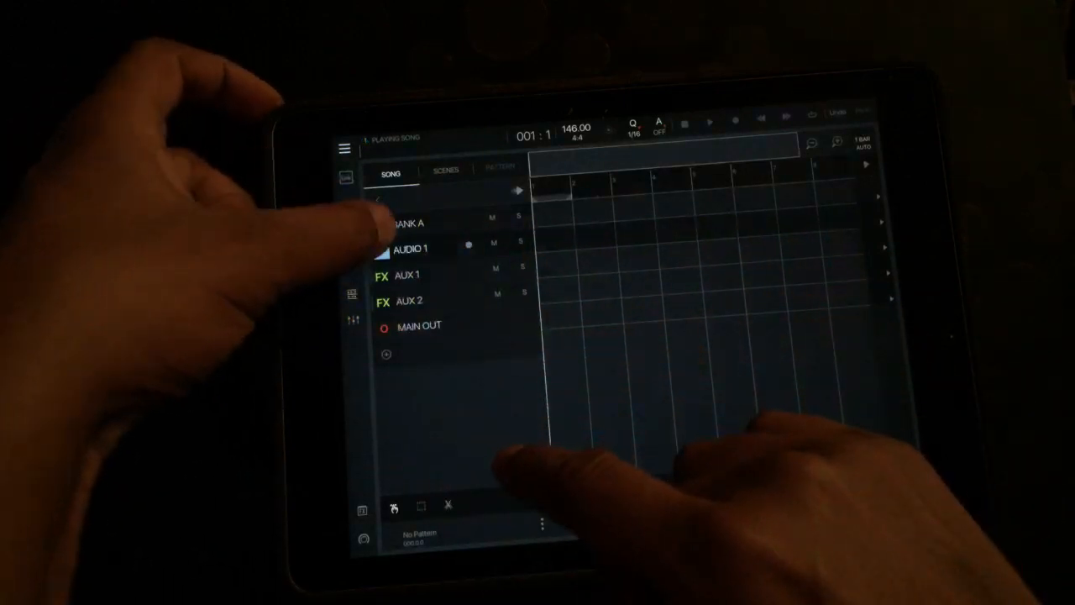
click(409, 248)
Drag the Fly Away loop from the CyBorg Shawty Loop Pack onto AUDIO 1.
click(344, 148)
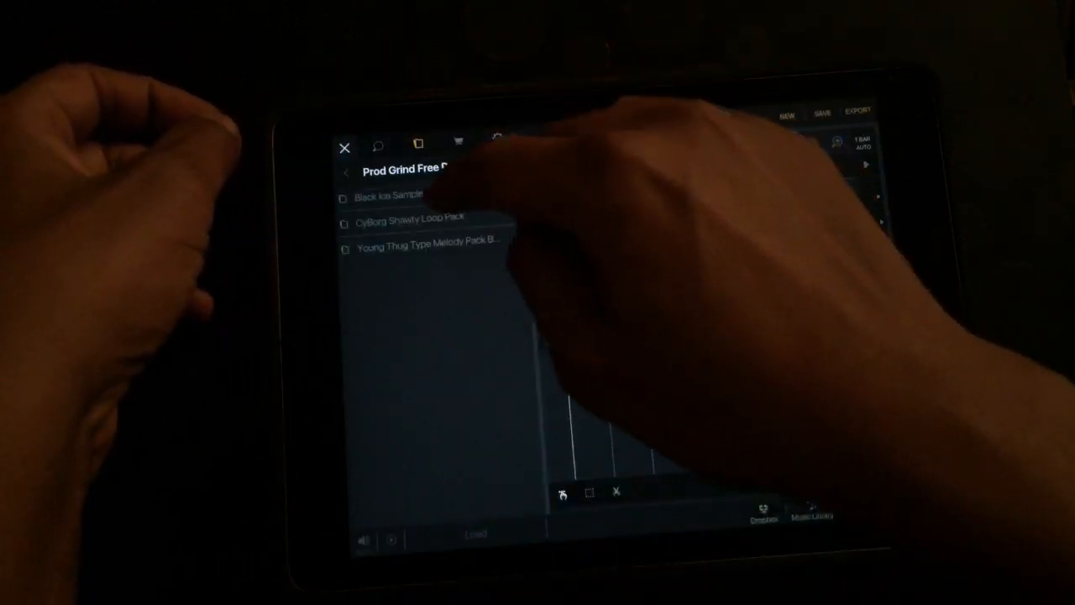
click(410, 220)
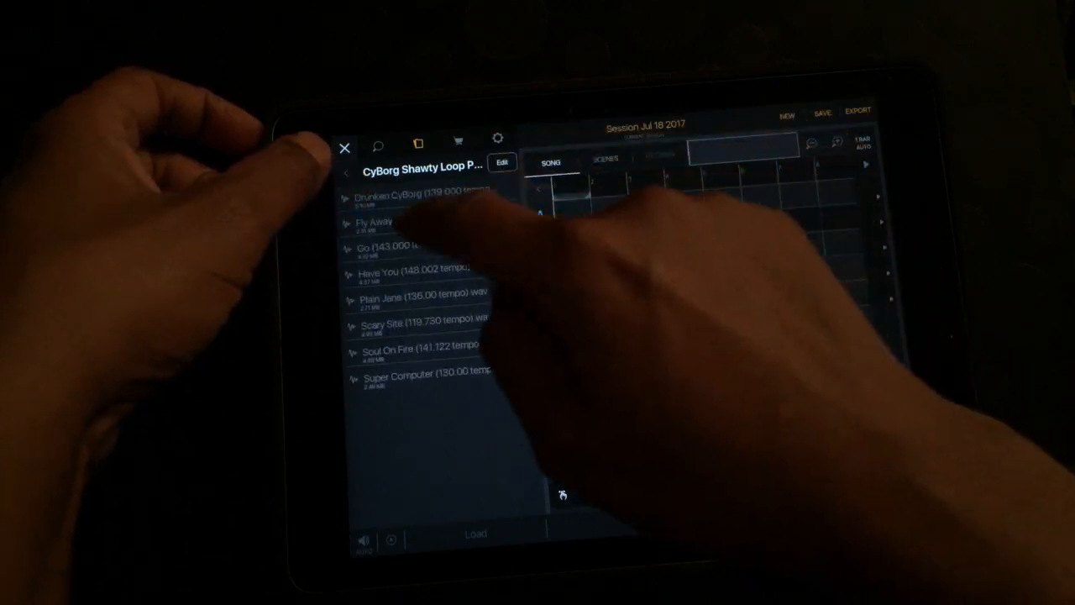
click(412, 219)
drag(411, 222, 570, 206)
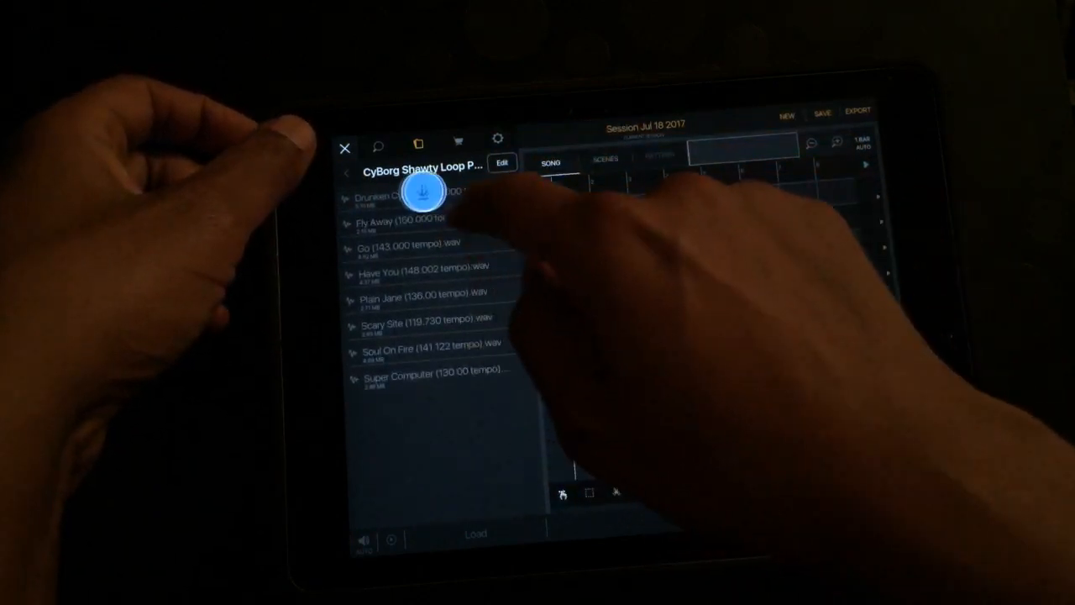
click(548, 220)
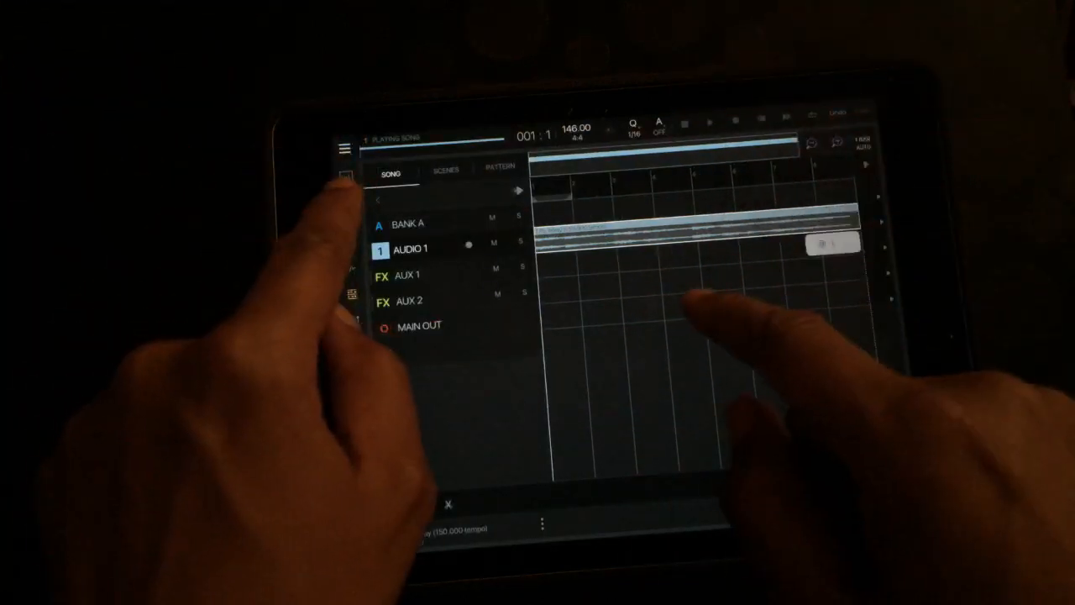
Bring the Fly Away pattern up for editing from the song arrangement.
click(500, 166)
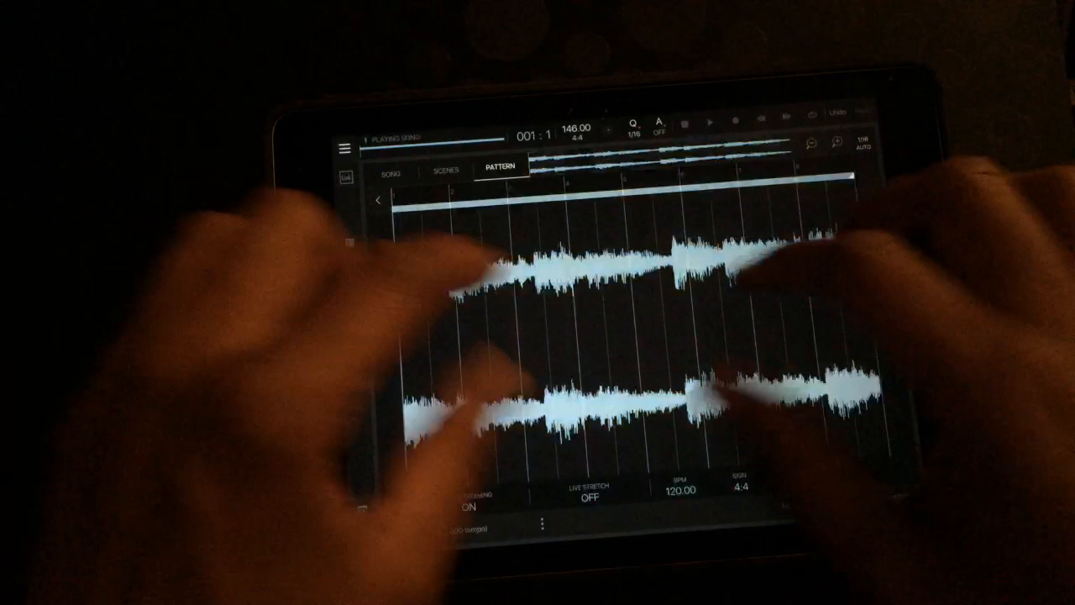
click(391, 172)
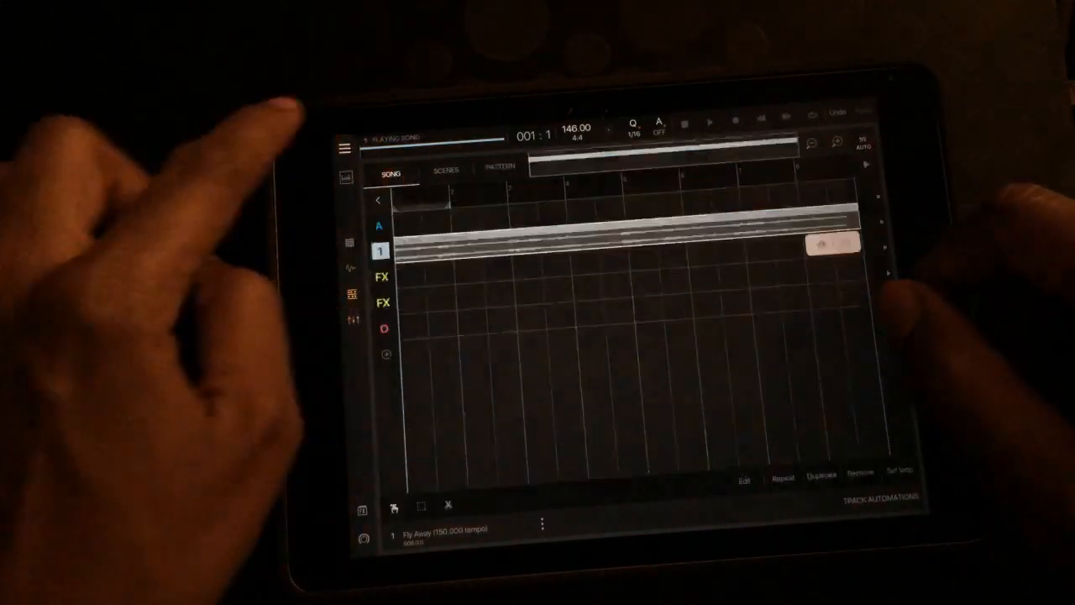
double_click(681, 227)
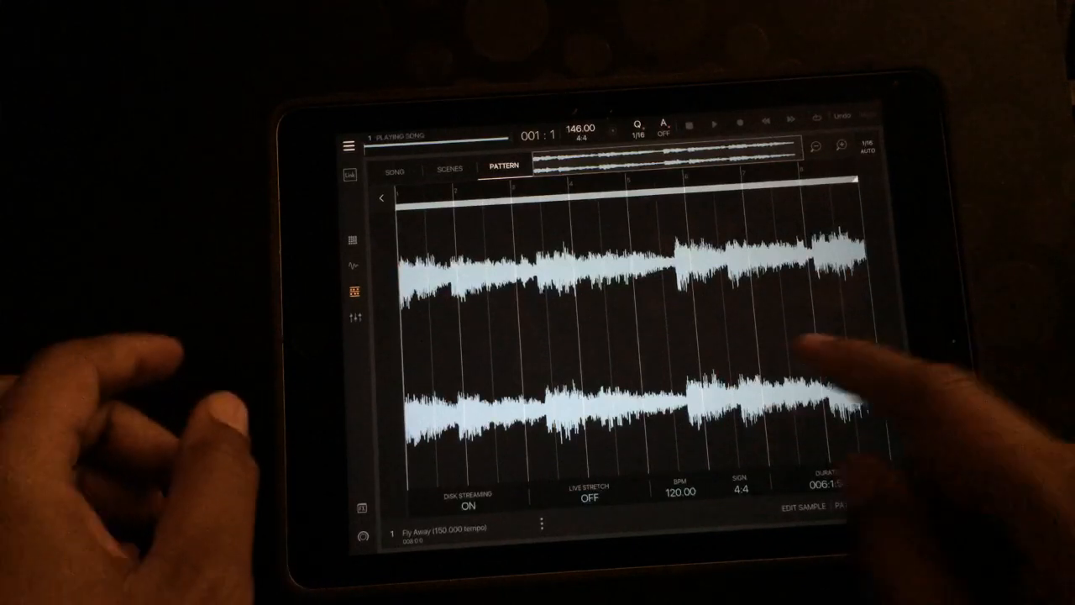
click(542, 525)
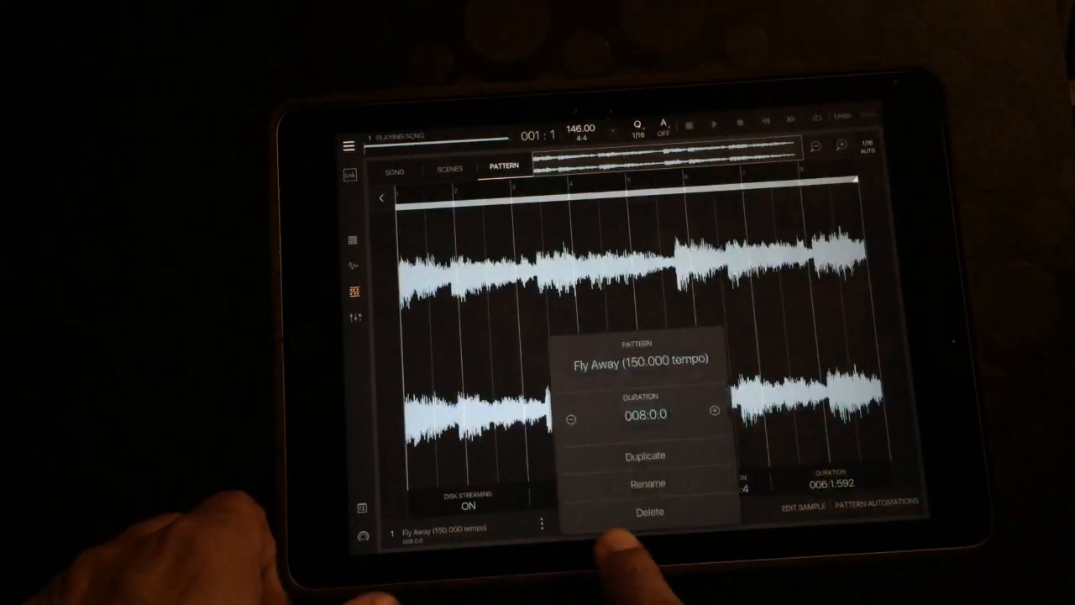
click(521, 530)
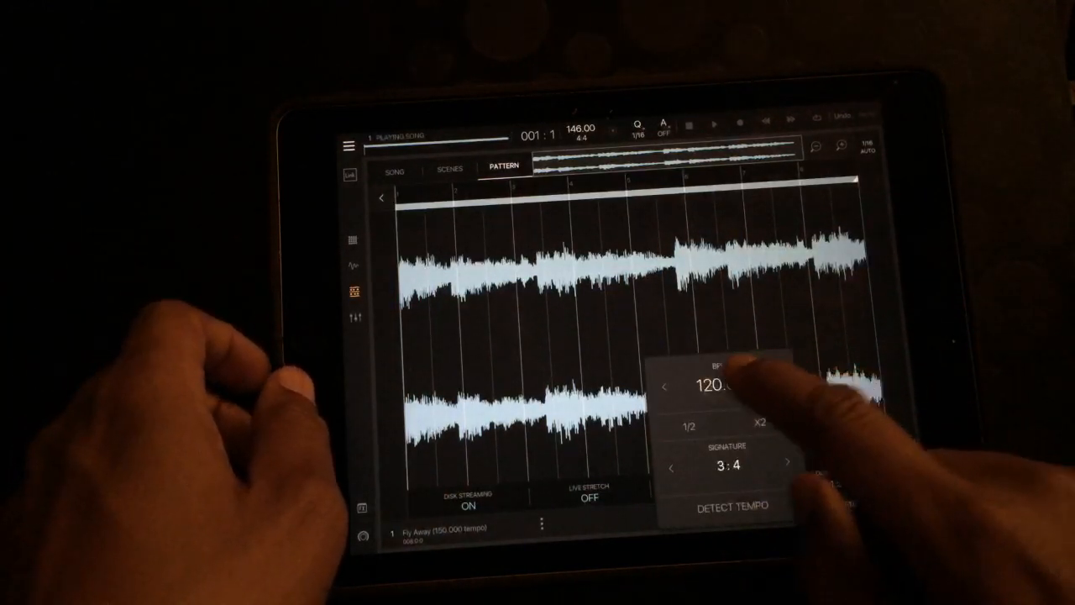
Set the Fly Away loop's tempo to 150 BPM and return to the loop browser.
click(721, 385)
text(150)
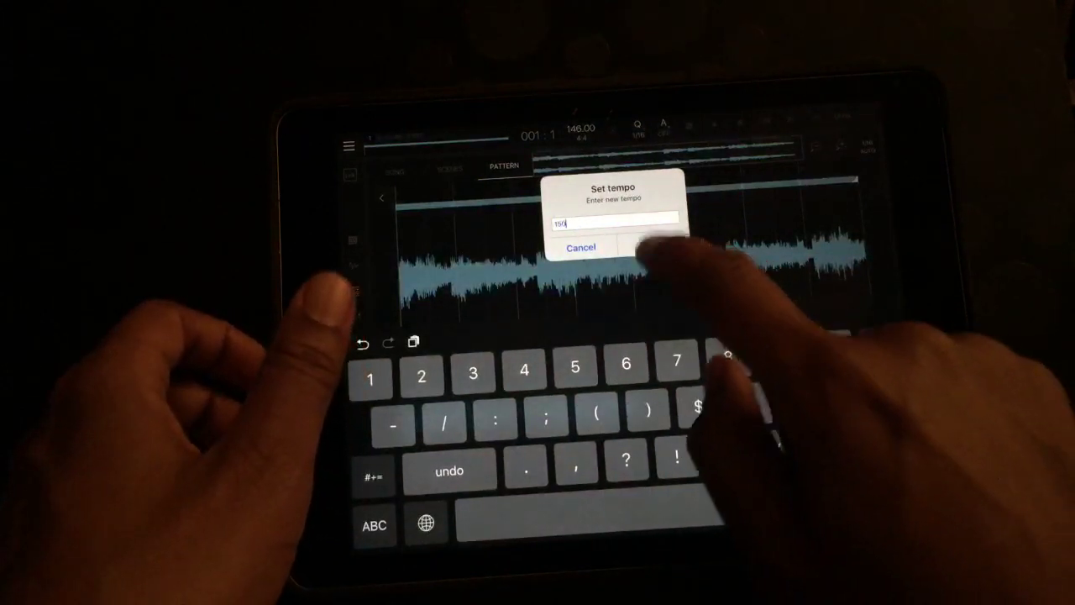
click(653, 244)
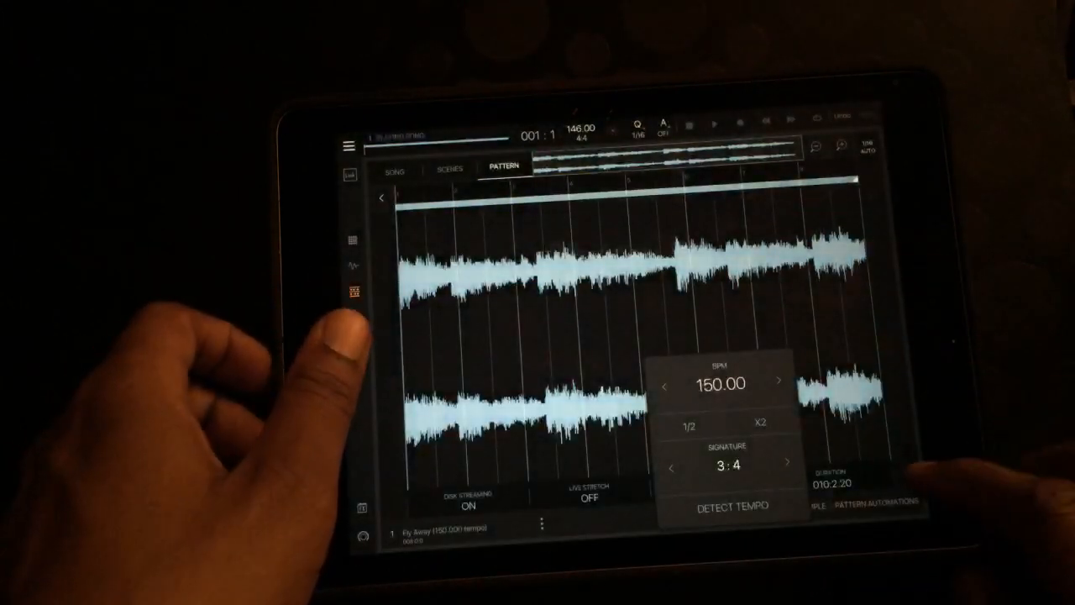
click(819, 231)
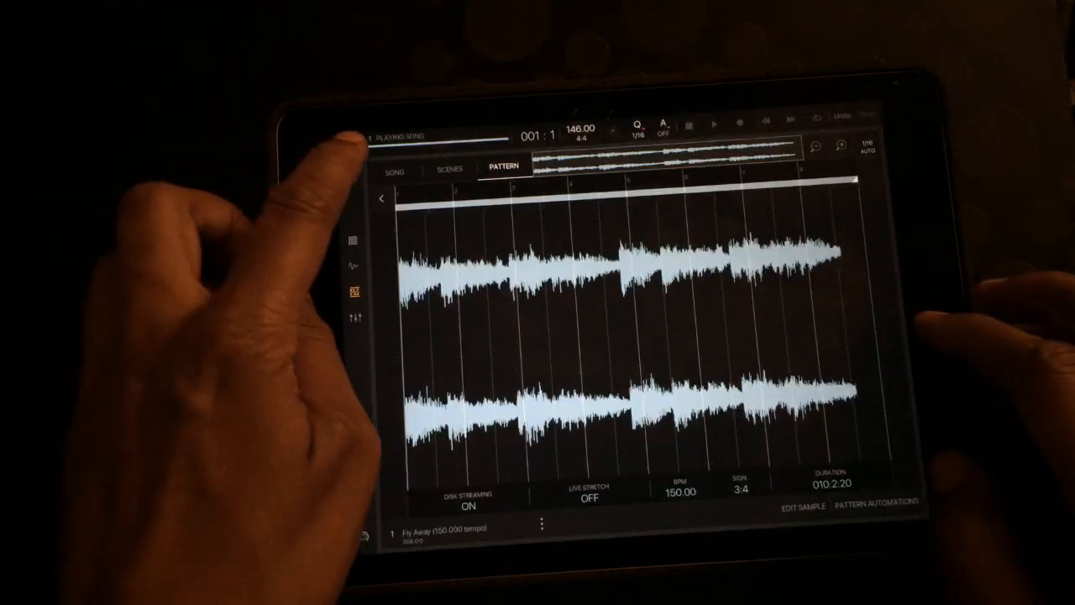
click(349, 147)
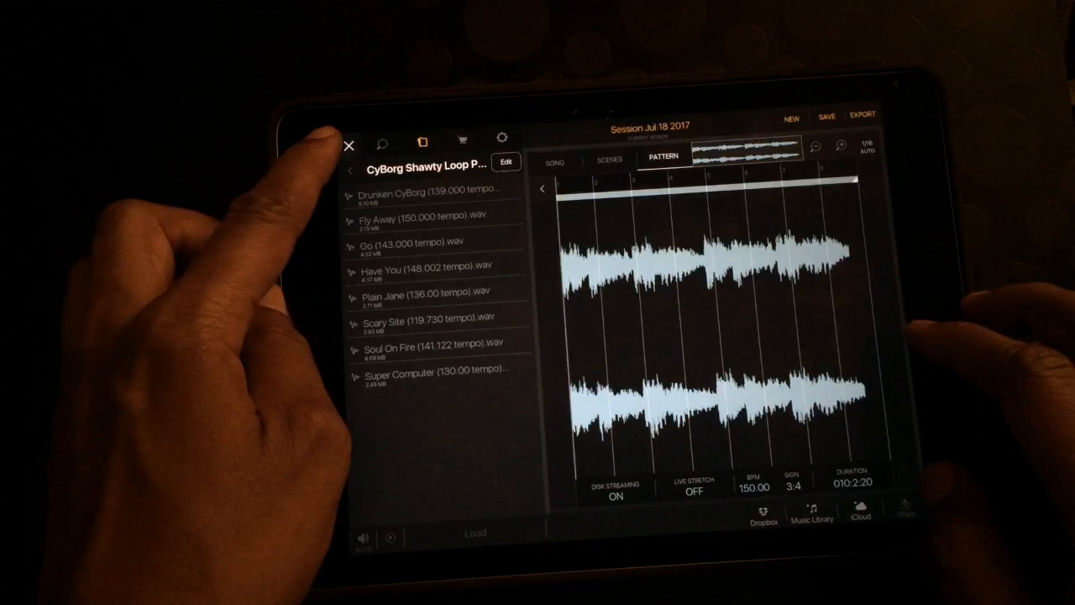
Return to the song arrangement and zoom in on the Fly Away clip on AUDIO 1.
click(349, 147)
click(401, 172)
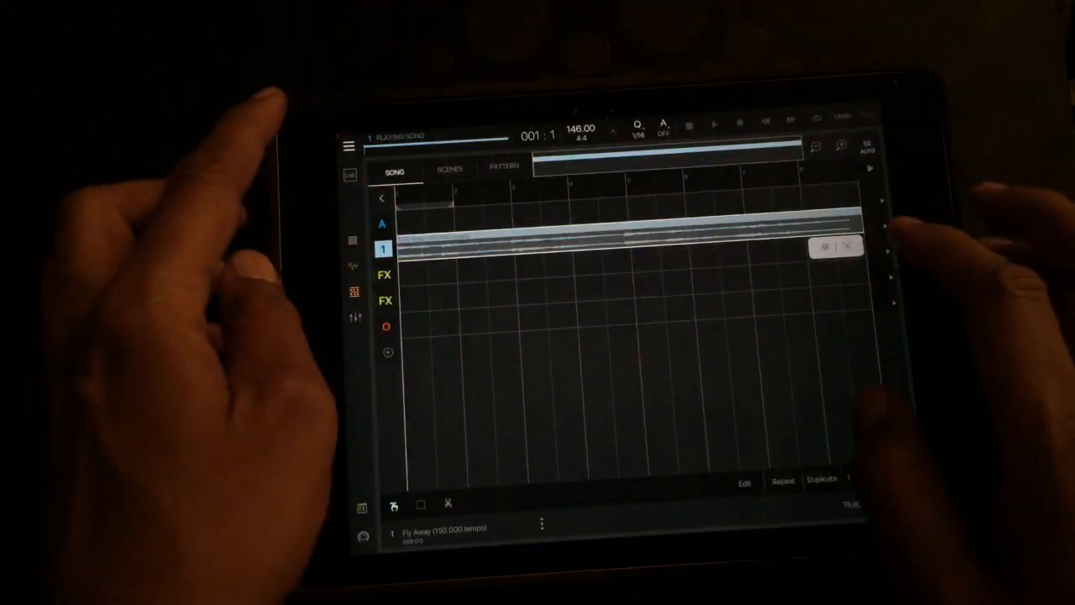
drag(760, 236, 857, 235)
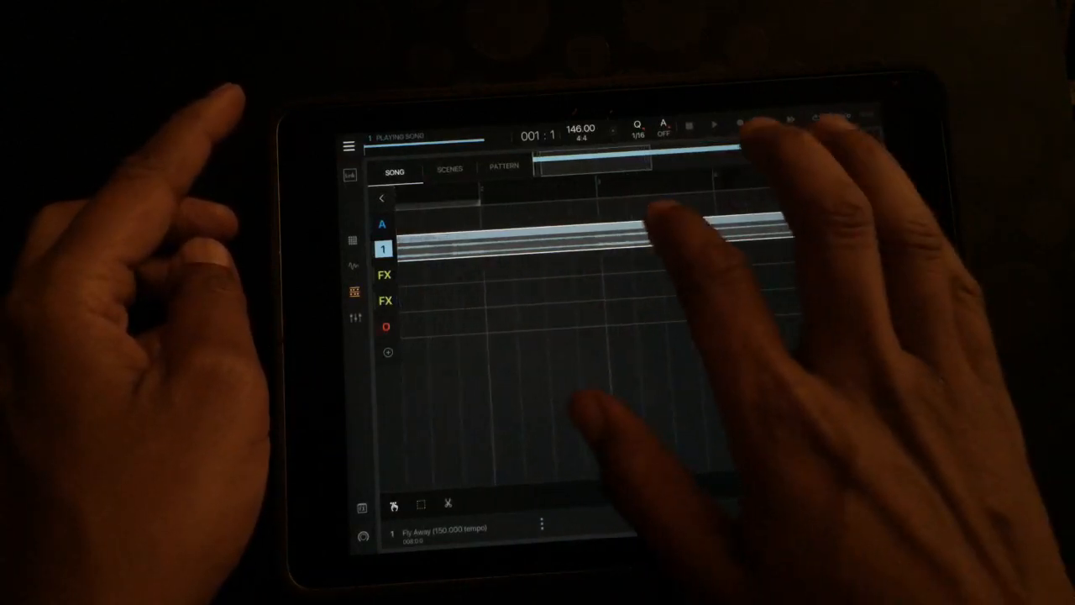
Shorten the end of the Fly Away loop in its editor and go back to the arrangement.
double_click(672, 235)
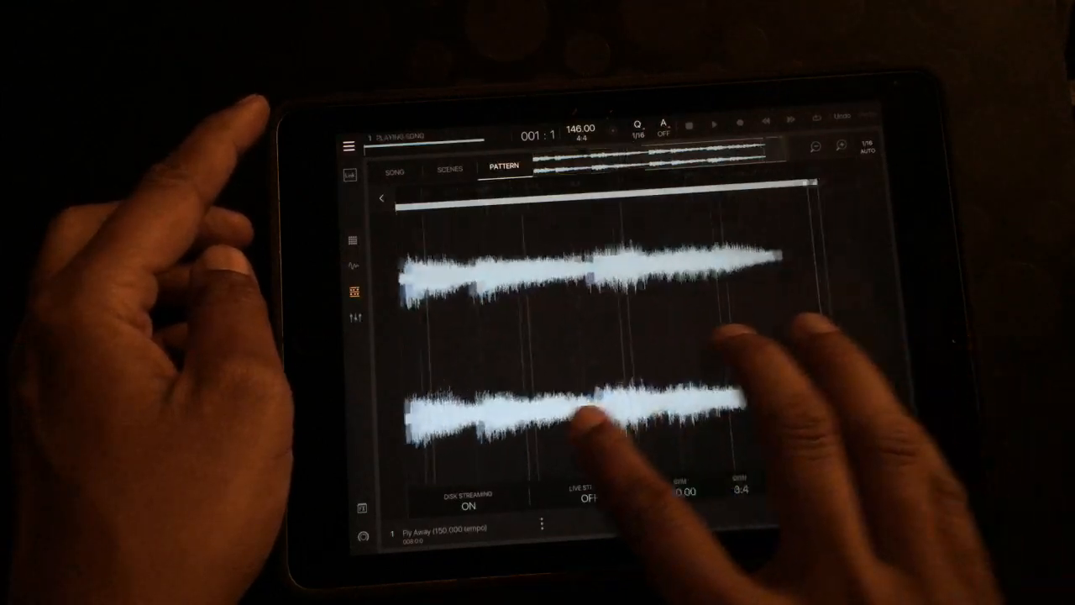
mouse_move(723, 403)
mouse_down()
mouse_move(546, 420)
mouse_move(756, 404)
mouse_up()
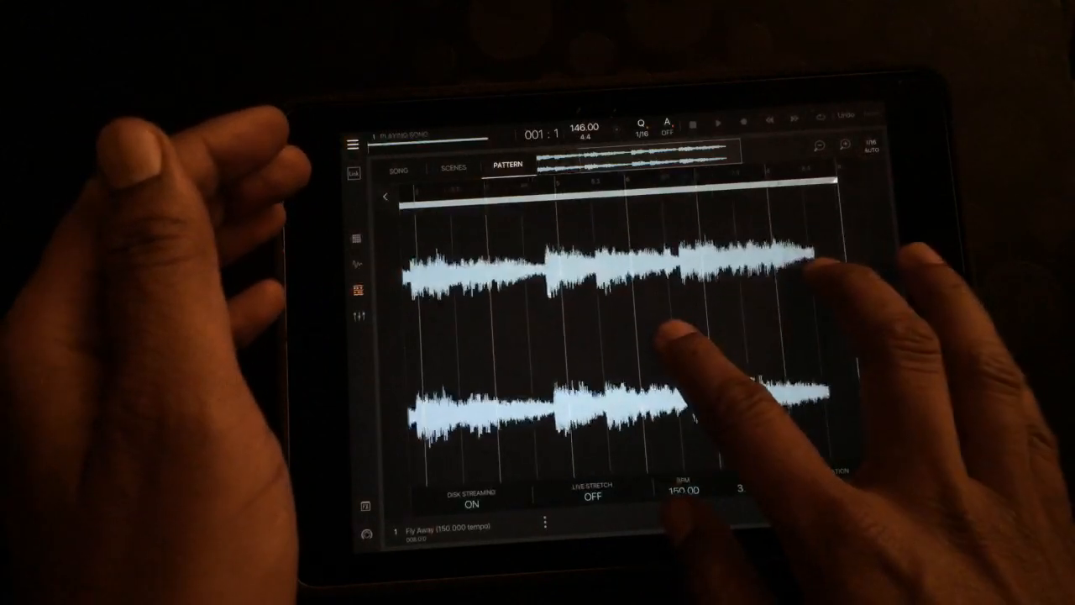
click(398, 169)
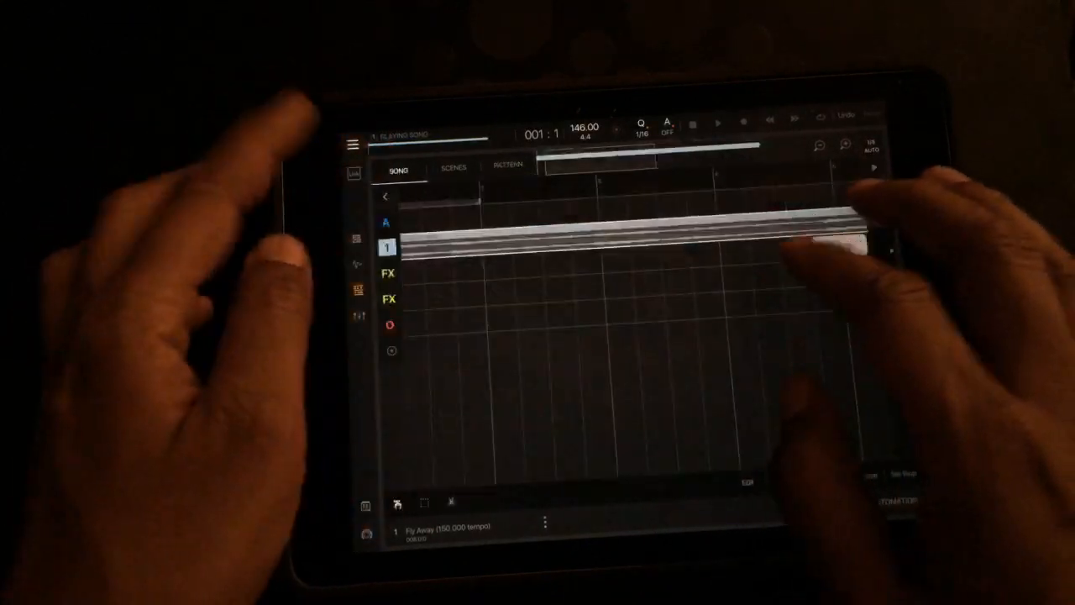
Set the song tempo to 150 BPM in the Set tempo dialog.
click(583, 130)
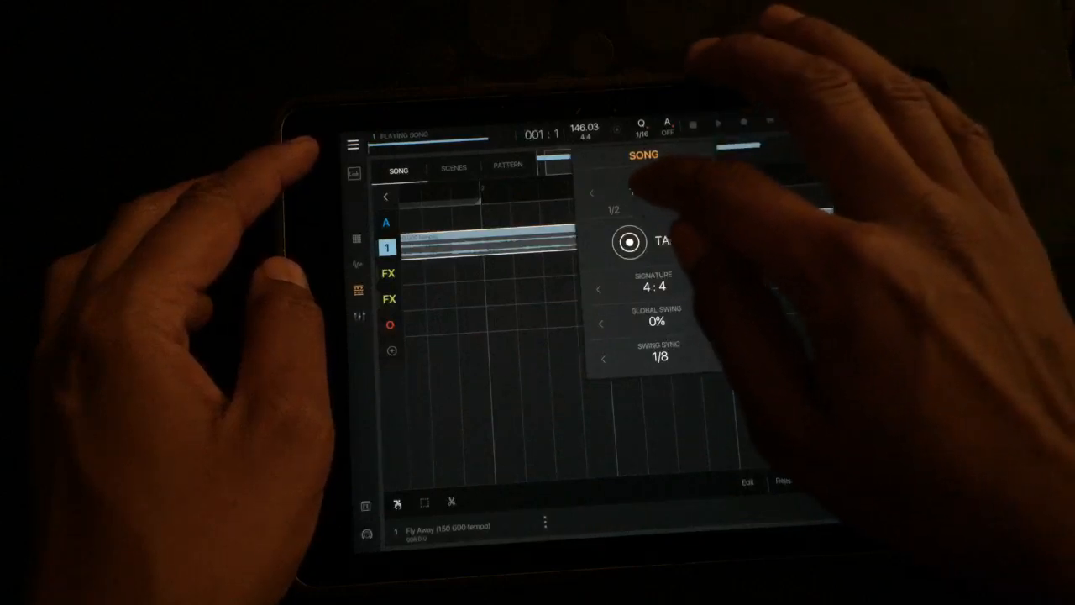
click(655, 193)
text(150)
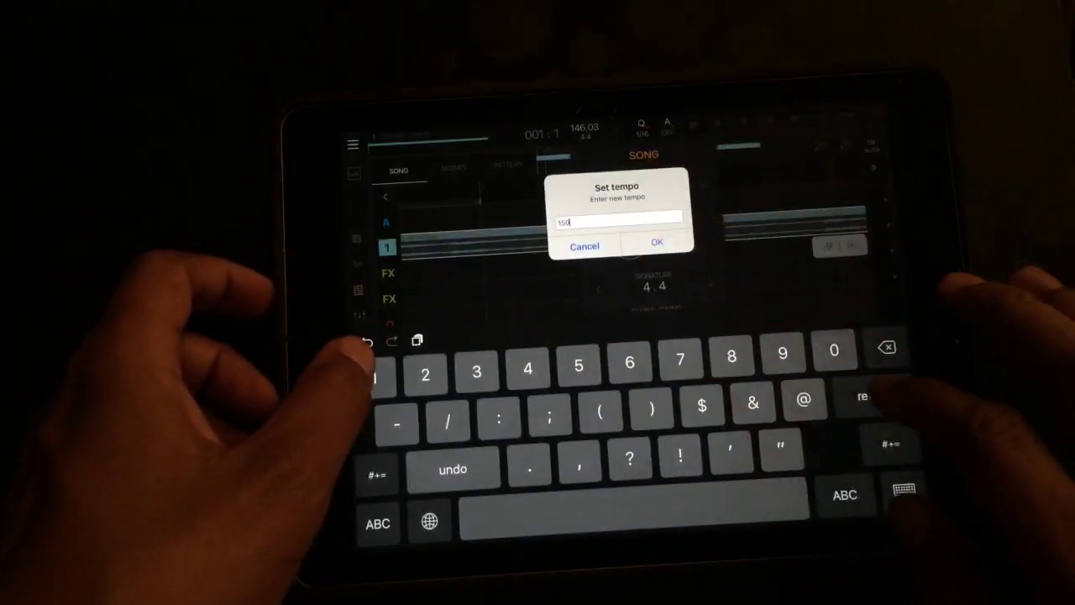
click(863, 396)
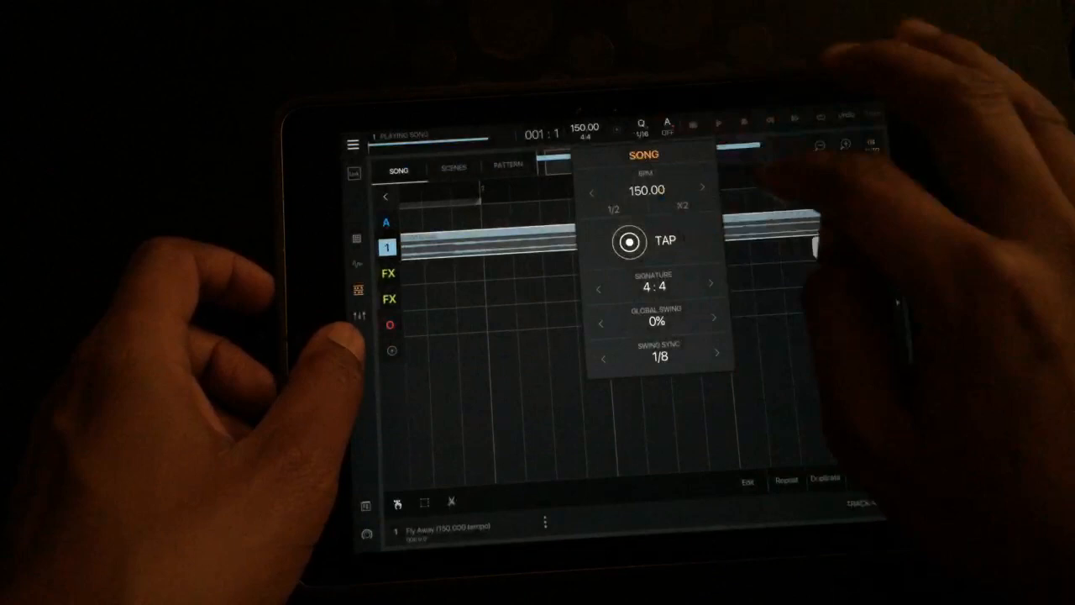
click(588, 378)
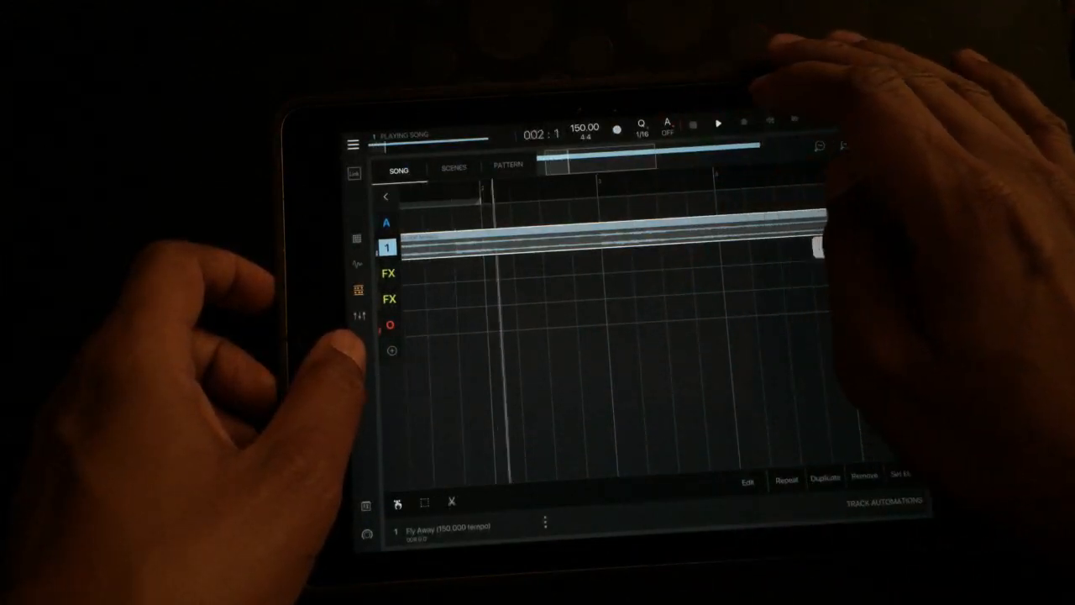
Play the song and bring up the Fly Away pattern's tempo and signature panel.
click(584, 130)
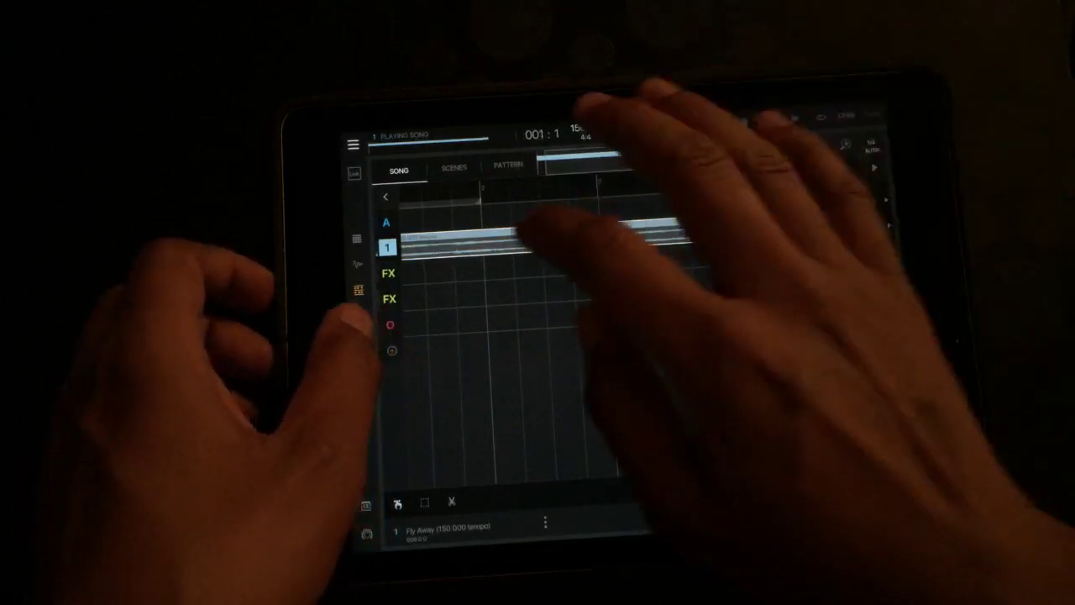
double_click(580, 243)
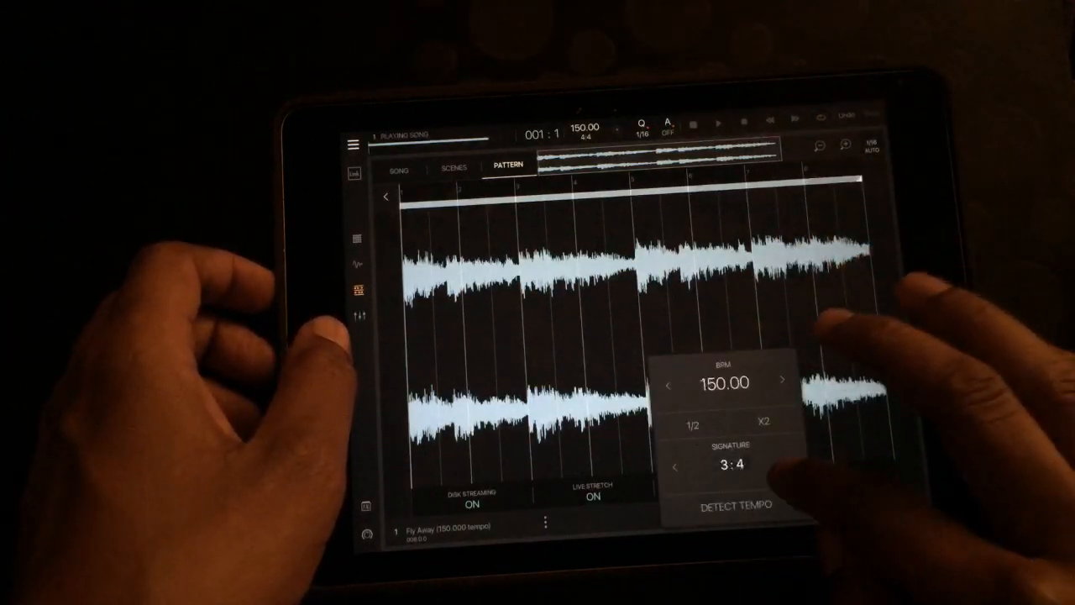
Dismiss the Fly Away pattern's tempo panel and return to the song arrangement on track 1.
click(806, 386)
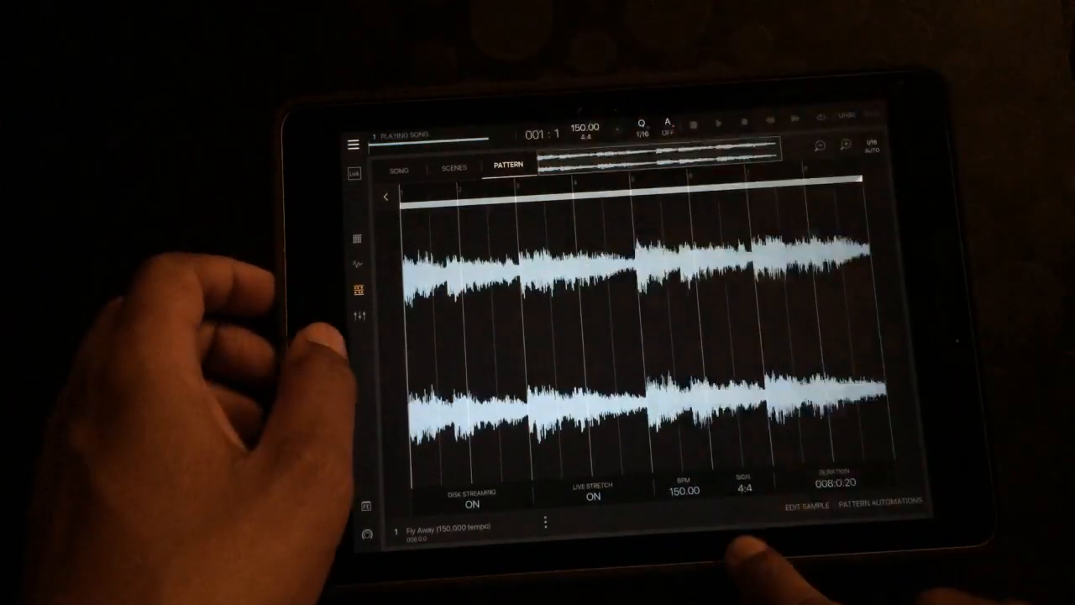
click(354, 145)
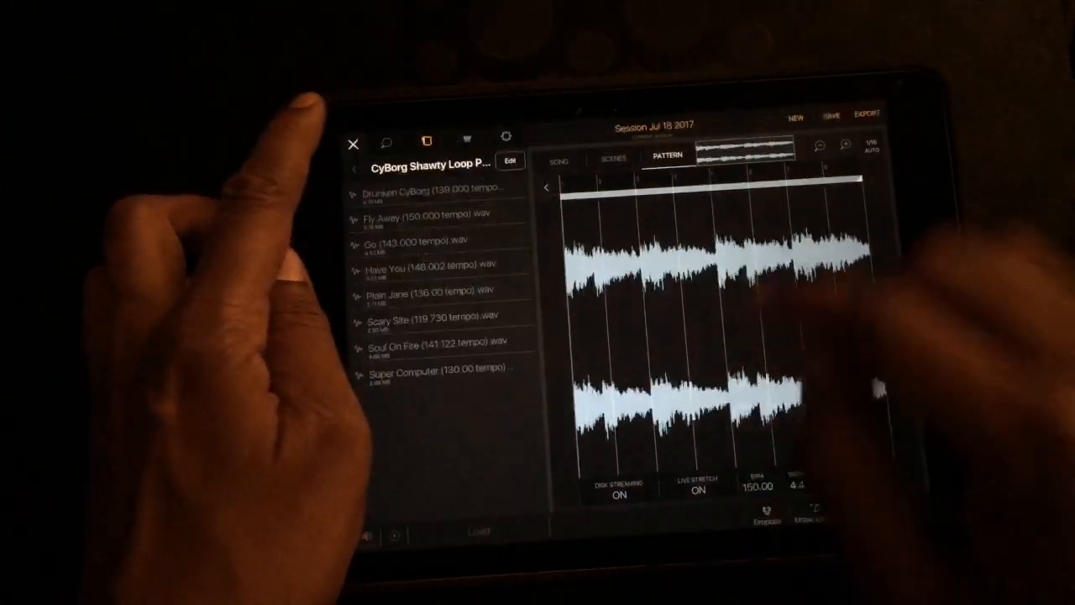
click(353, 144)
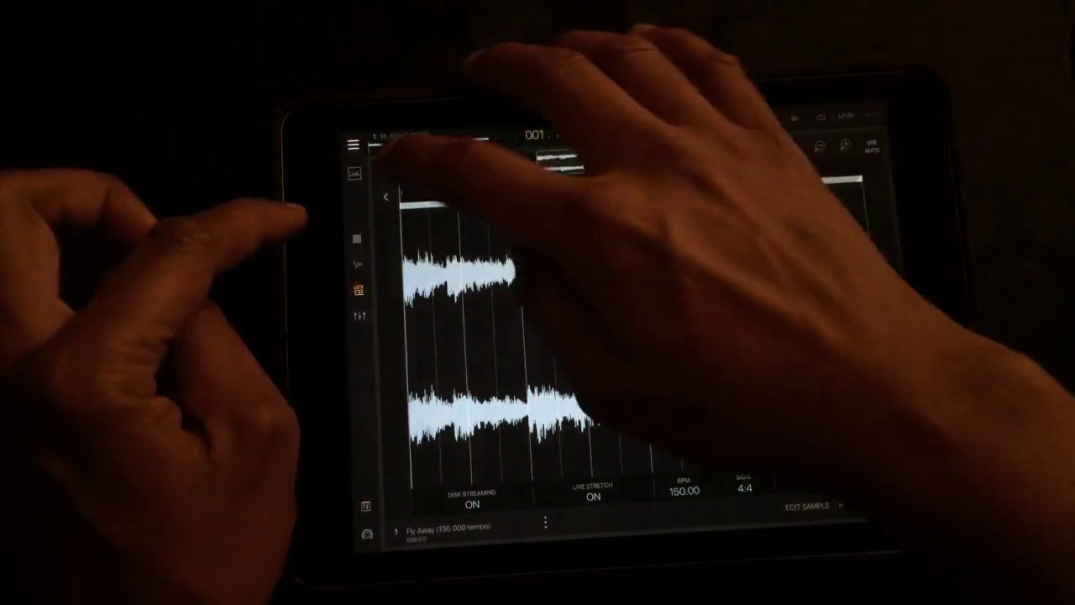
click(399, 168)
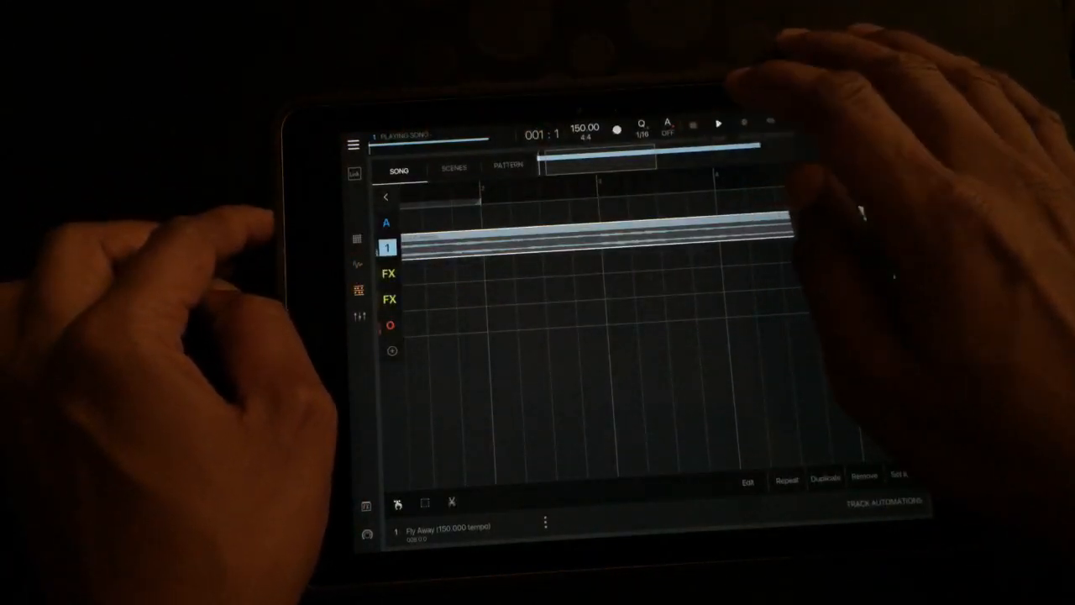
Halve the tempo to 75, double twice to 300 BPM, then select the loop clip on track 1.
click(584, 130)
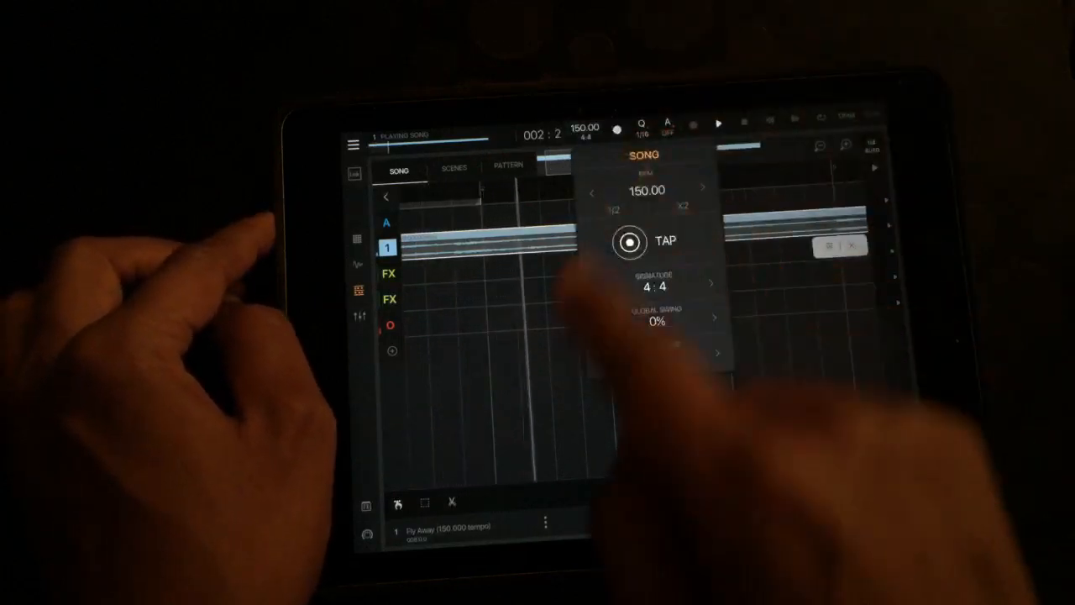
click(614, 207)
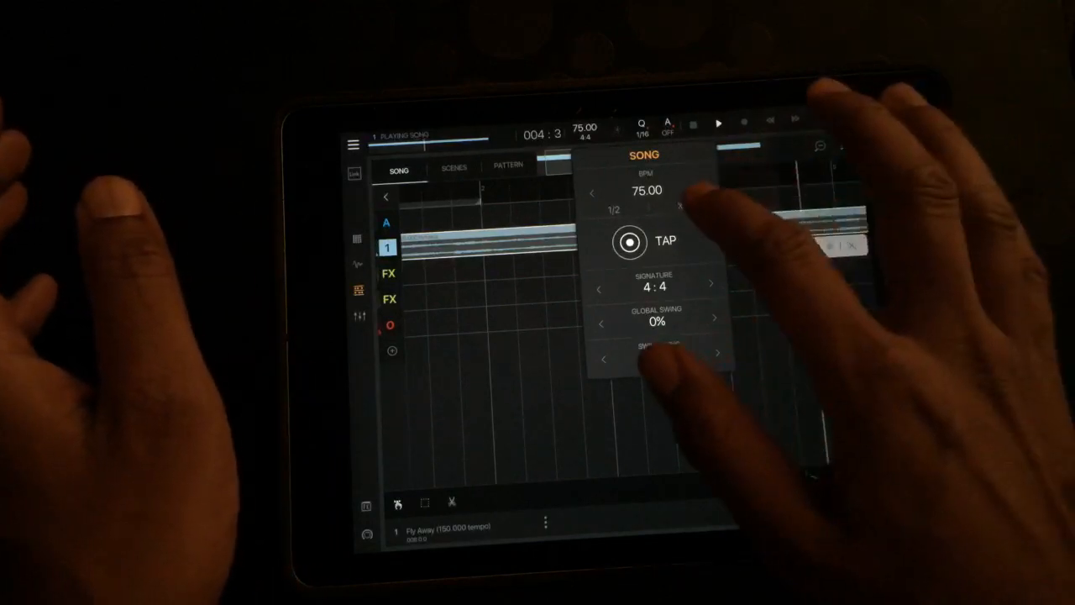
click(683, 208)
click(683, 208)
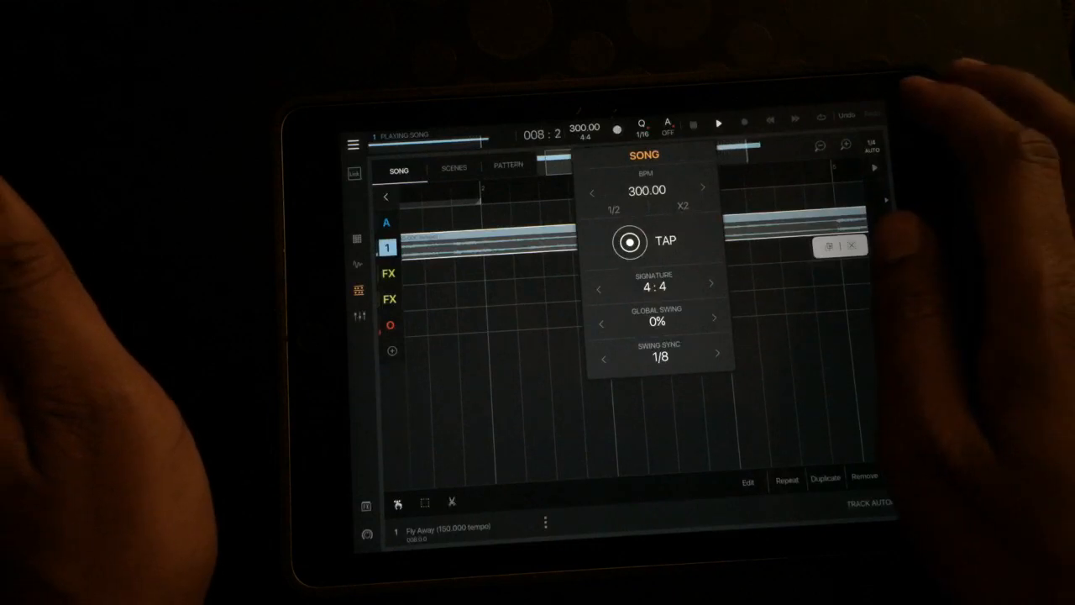
click(798, 286)
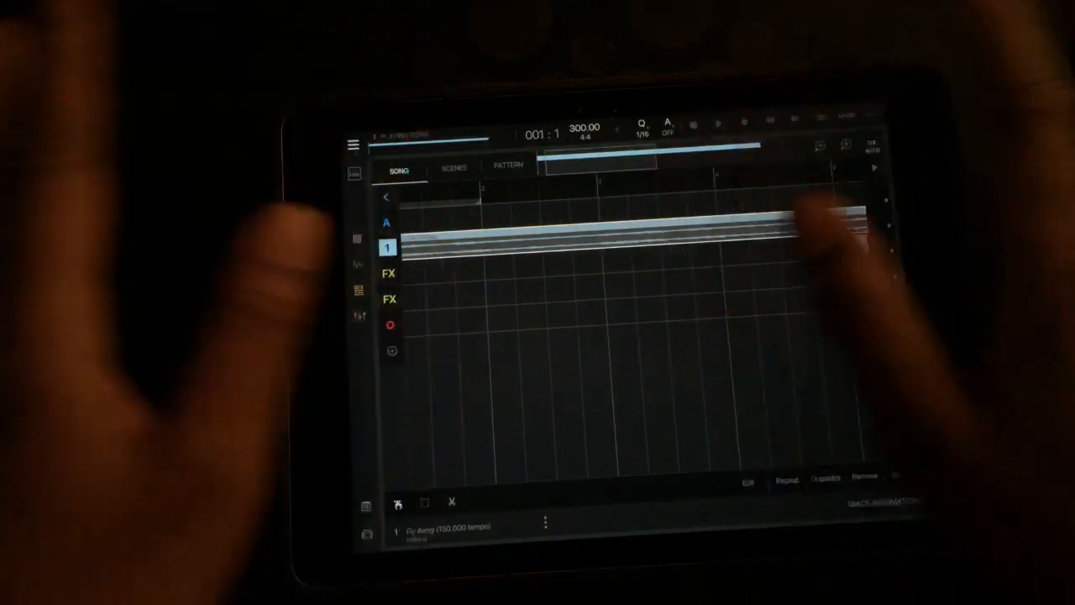
click(840, 239)
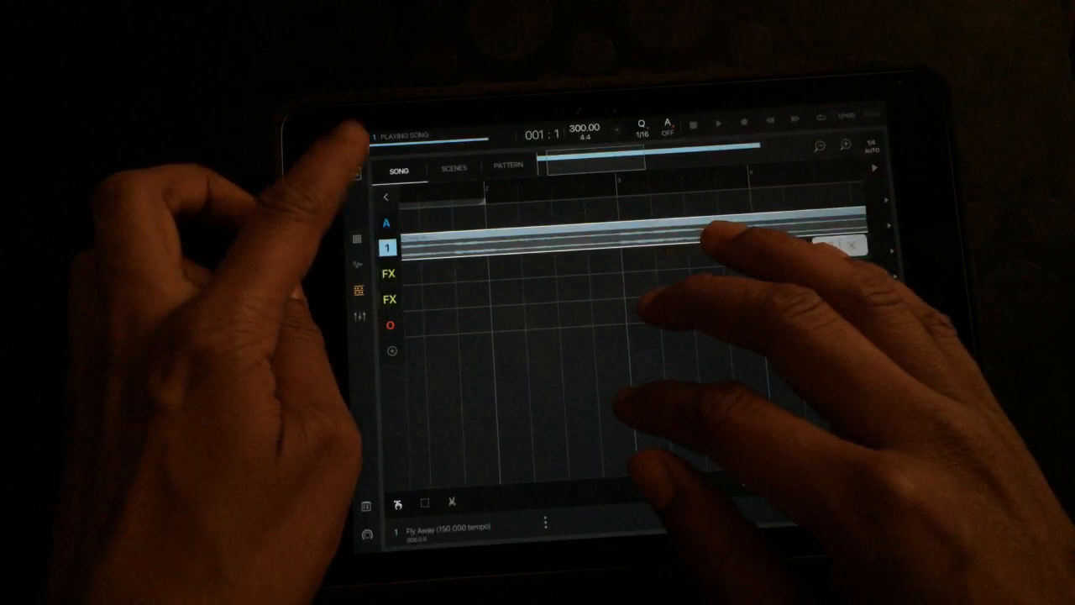
Browse up to BM3beta Files, enter TrendingTopics MIDI Hi-Hat Pack and drop a .mid file onto the song.
click(354, 145)
click(355, 167)
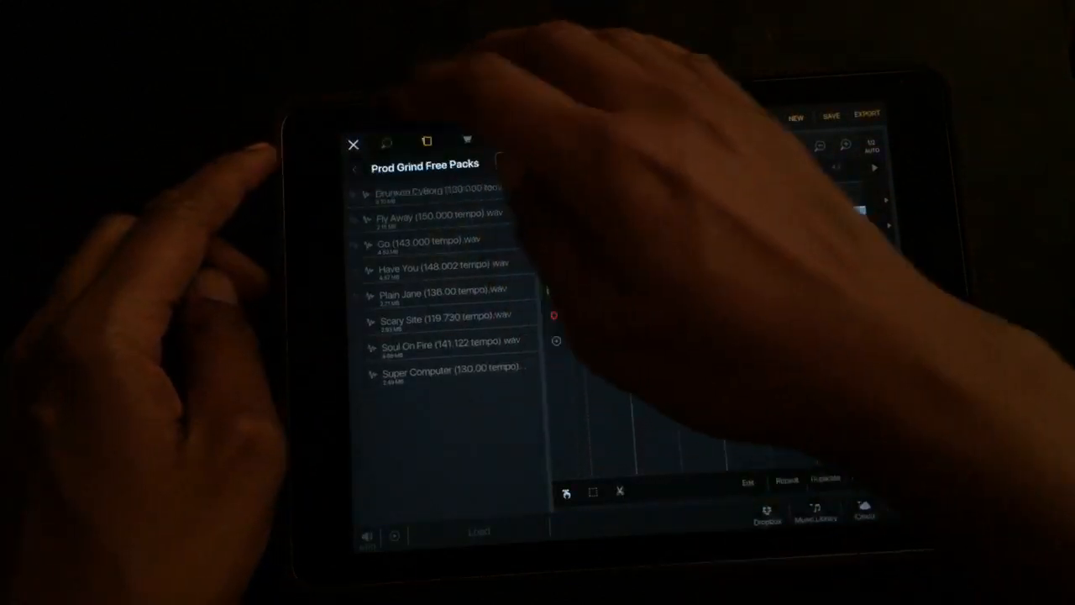
click(354, 167)
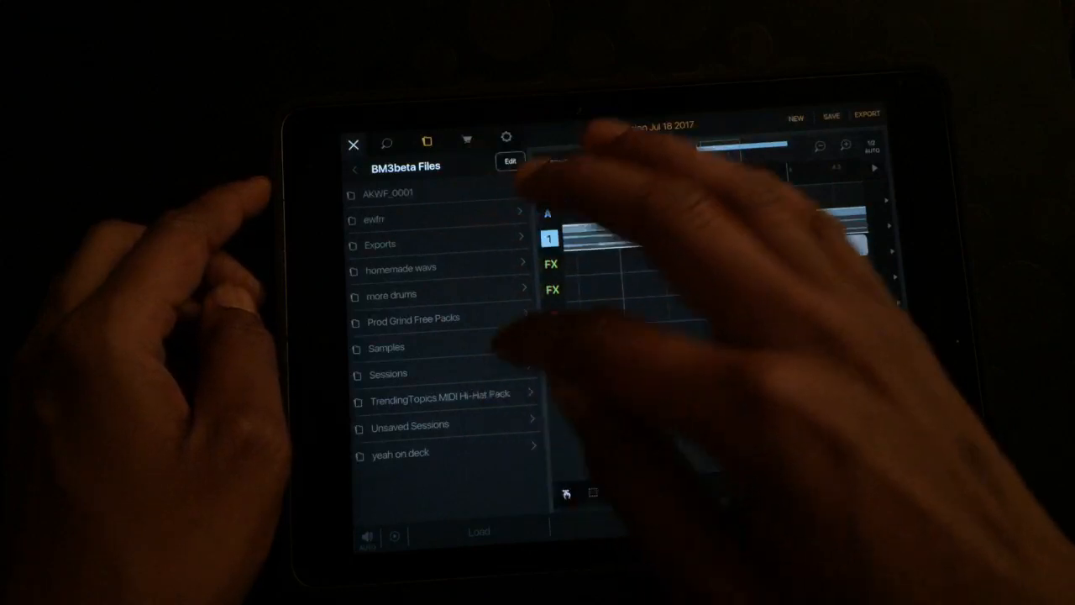
click(437, 398)
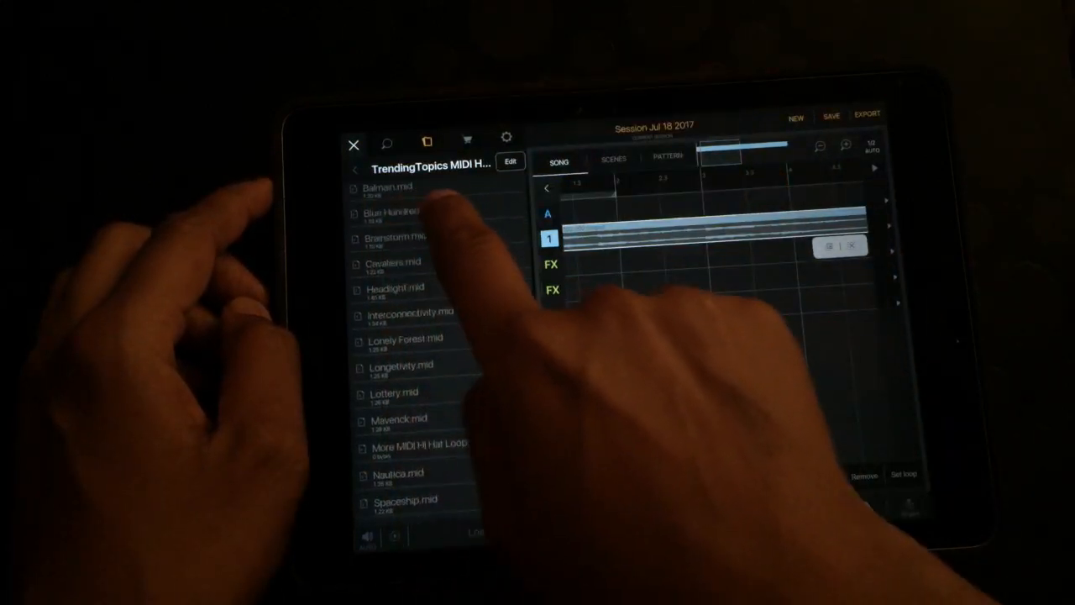
scroll(403, 294, down, 1)
mouse_move(395, 219)
mouse_down()
mouse_move(554, 181)
mouse_move(588, 231)
mouse_up()
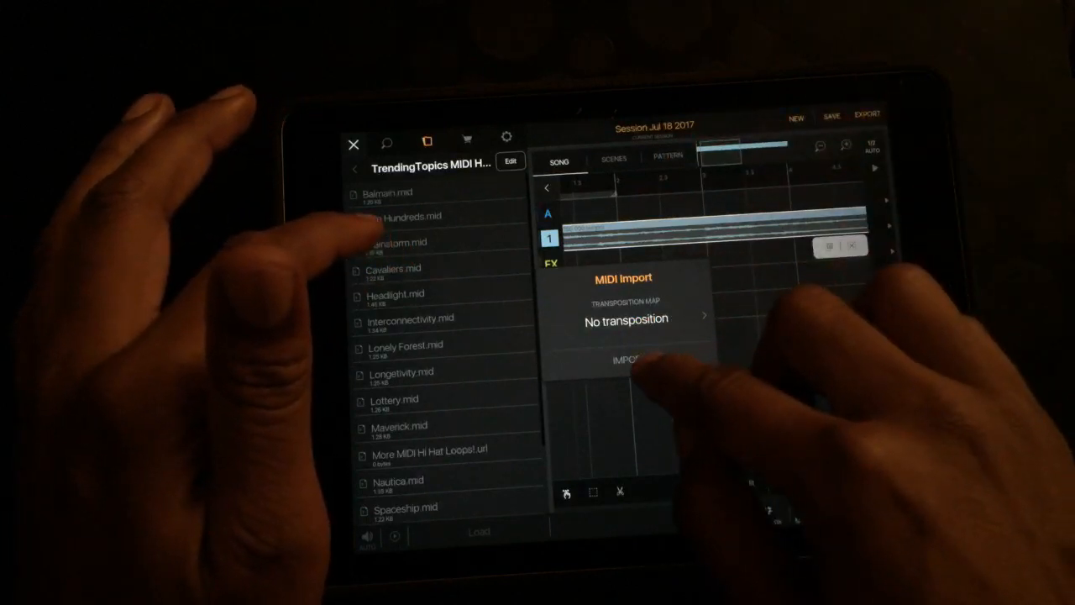
Import the hi-hat MIDI file, drop another onto the track and list the transposition maps.
click(628, 359)
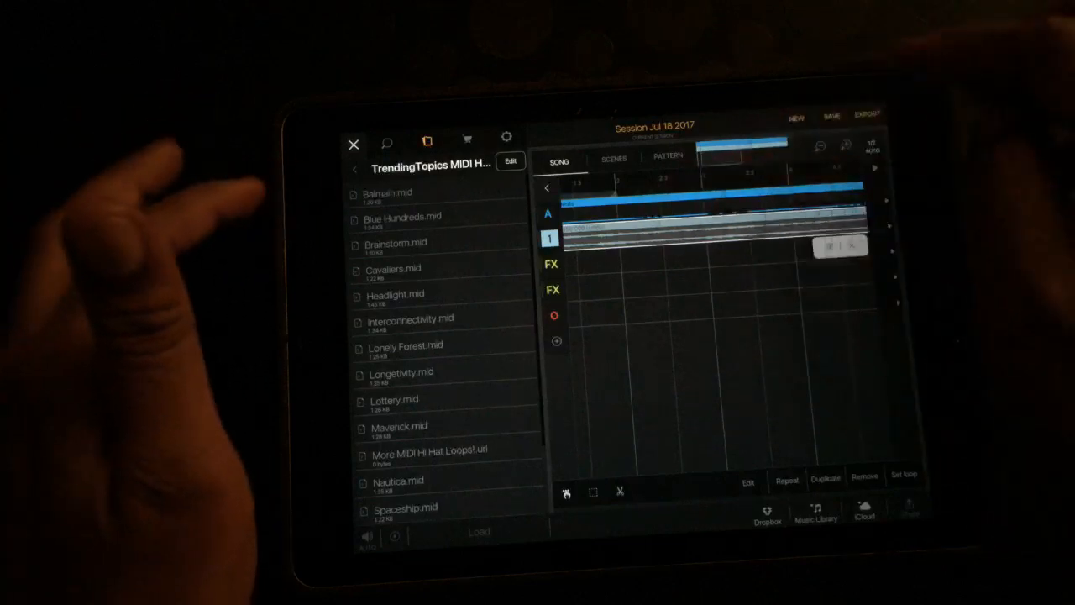
click(354, 145)
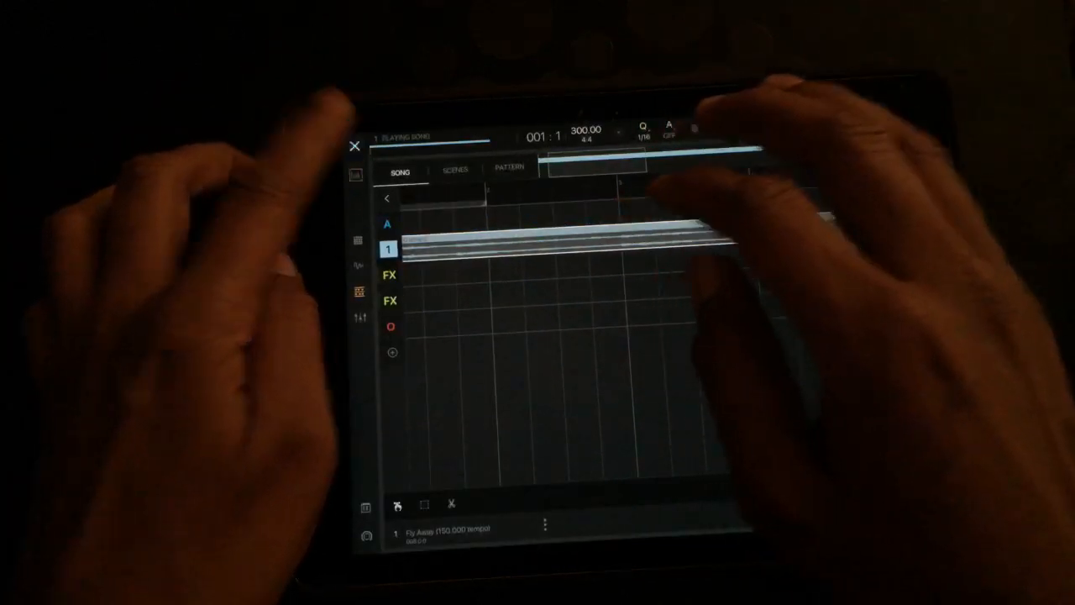
click(355, 146)
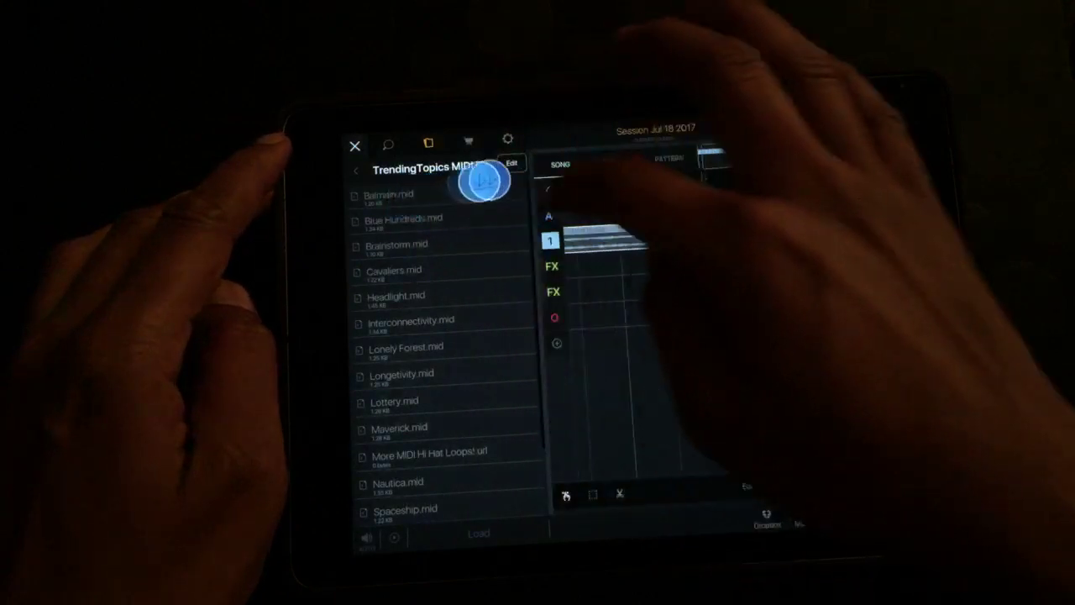
drag(403, 220, 588, 235)
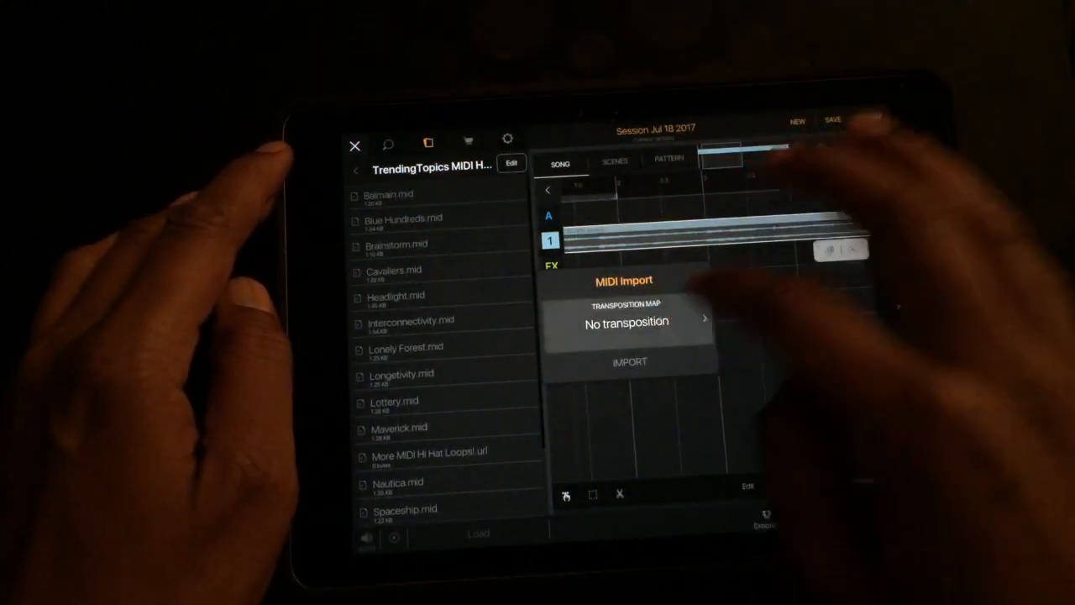
click(626, 322)
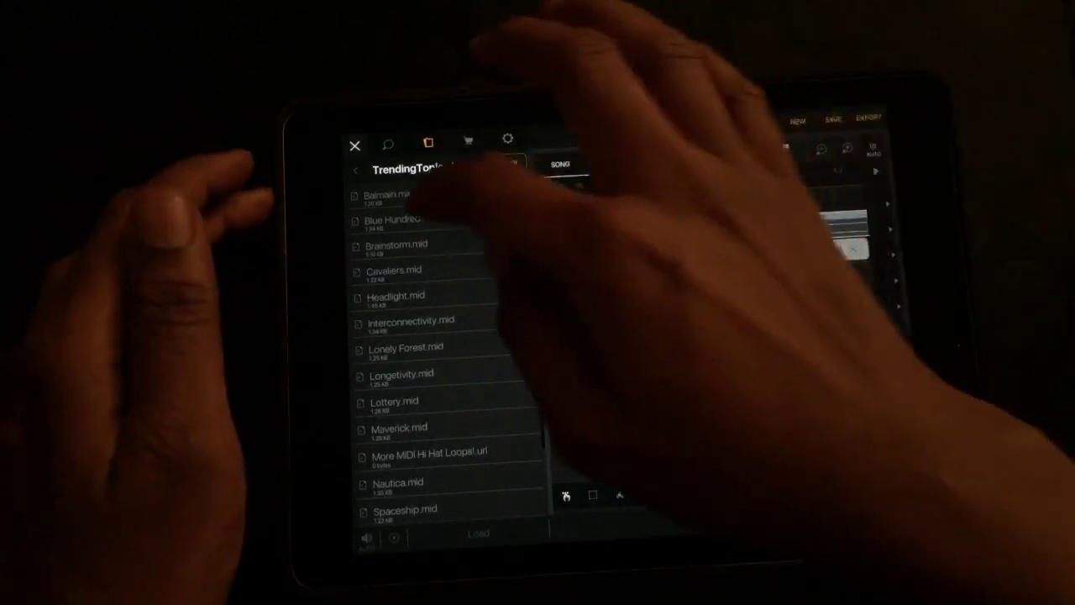
mouse_move(403, 220)
mouse_down()
mouse_move(606, 169)
mouse_move(596, 178)
mouse_up()
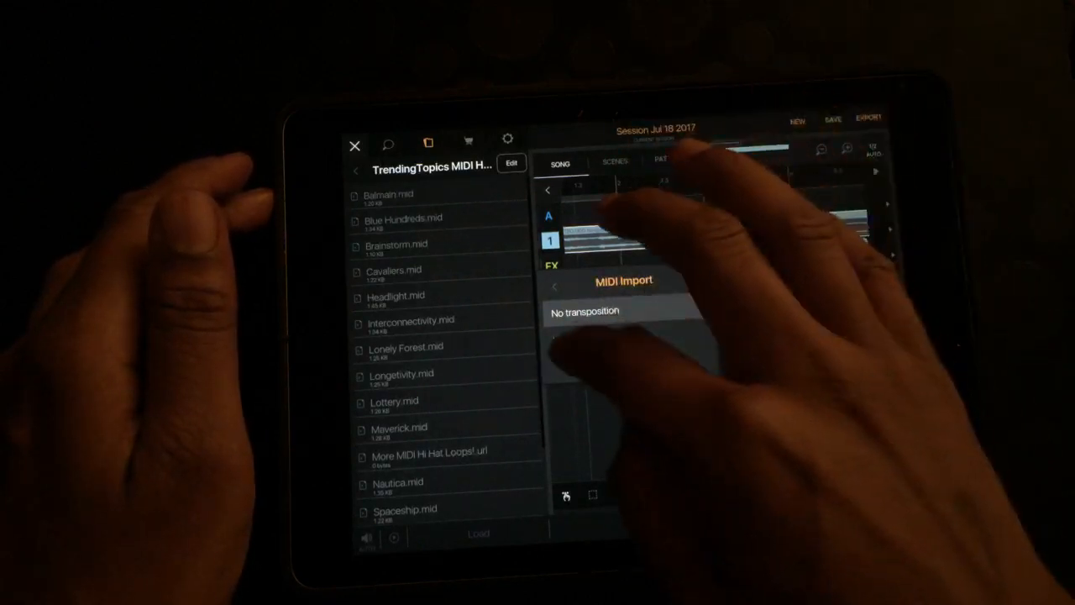
Create and review the test transposition map, apply it, and import the MIDI file with it.
click(588, 339)
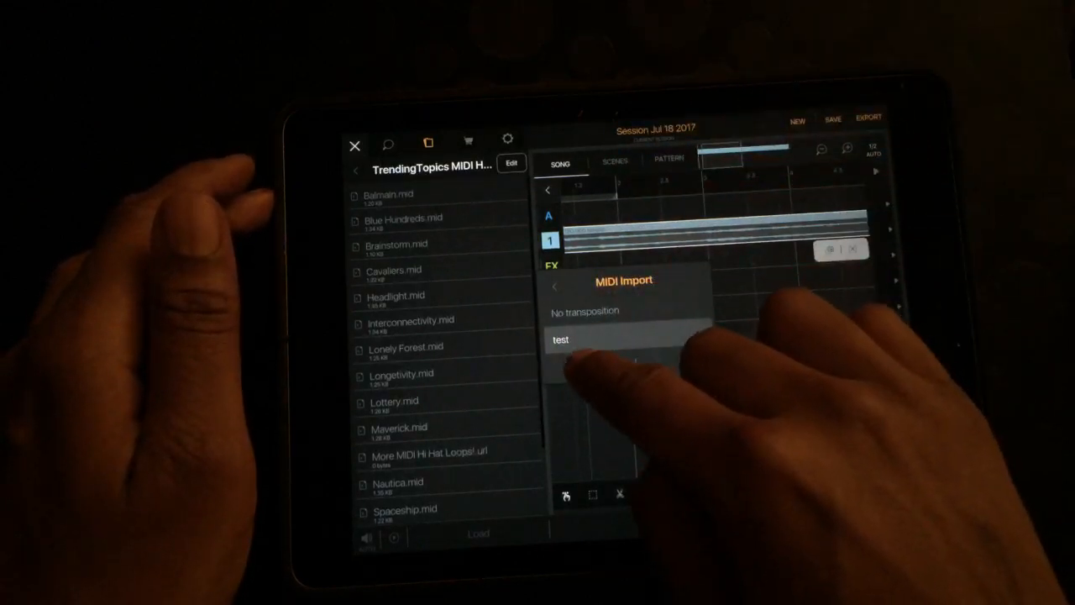
click(575, 367)
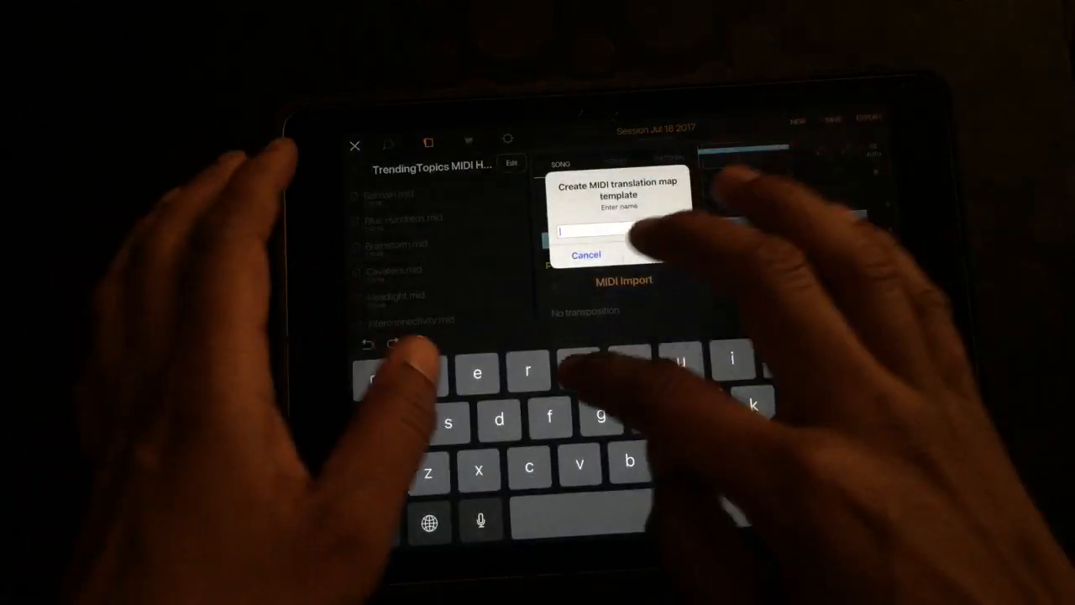
click(379, 525)
text(test 2)
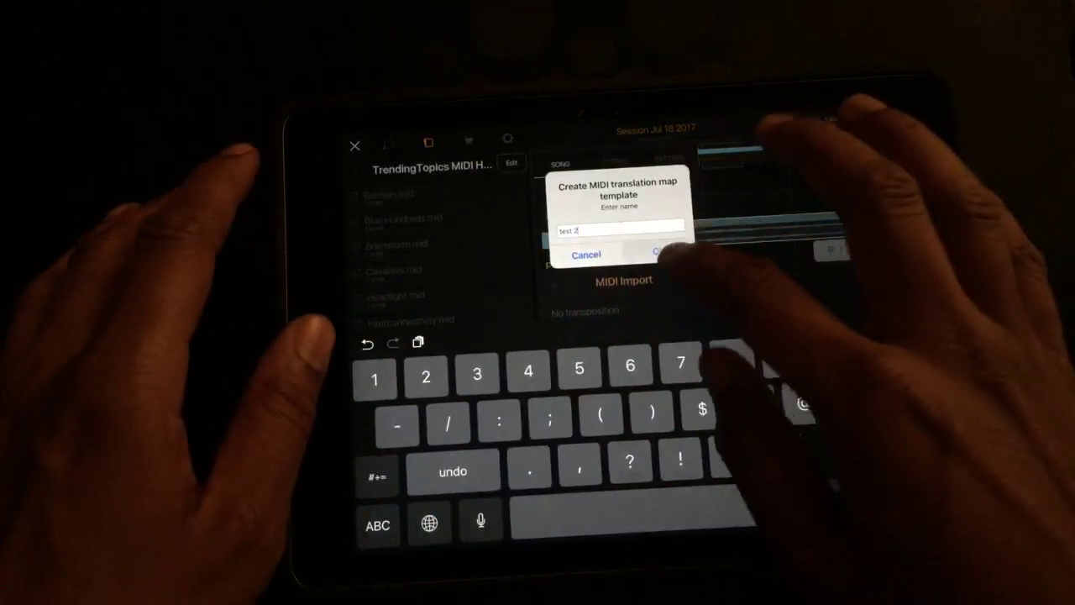
click(659, 250)
click(685, 360)
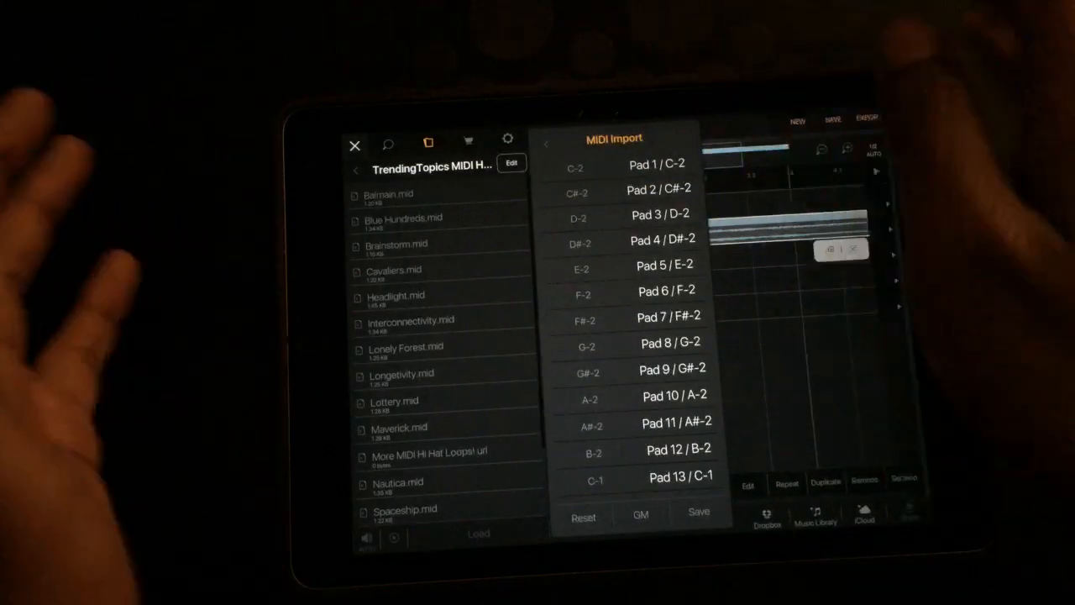
click(699, 511)
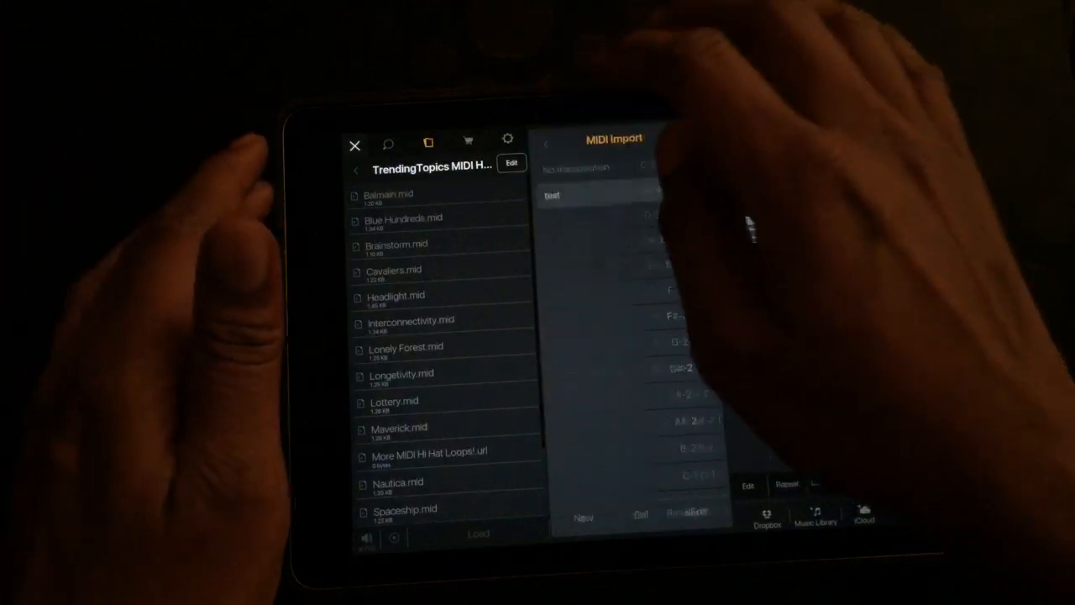
click(561, 339)
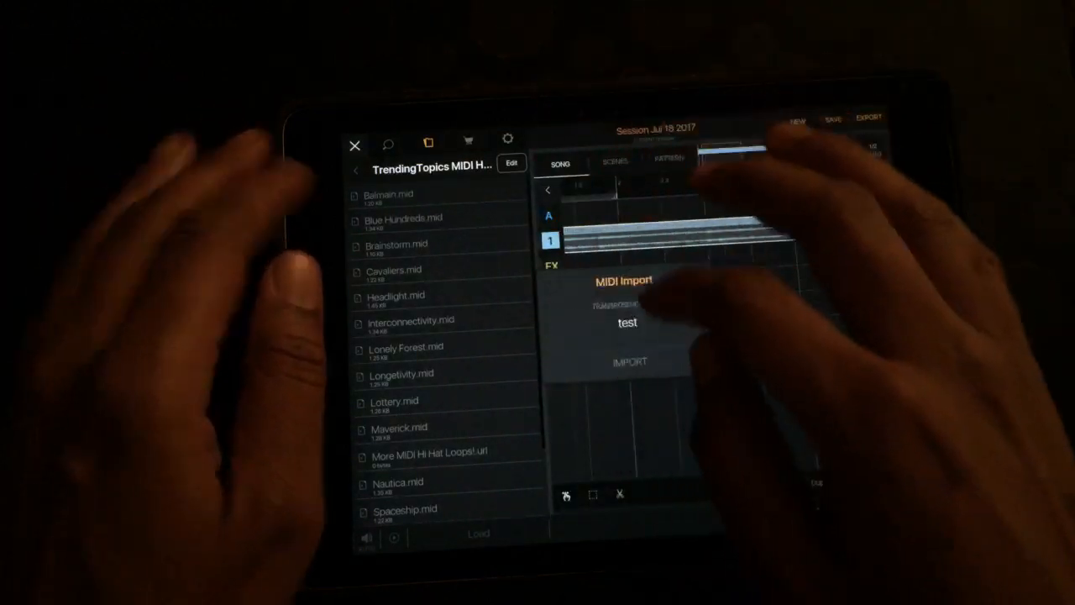
click(630, 362)
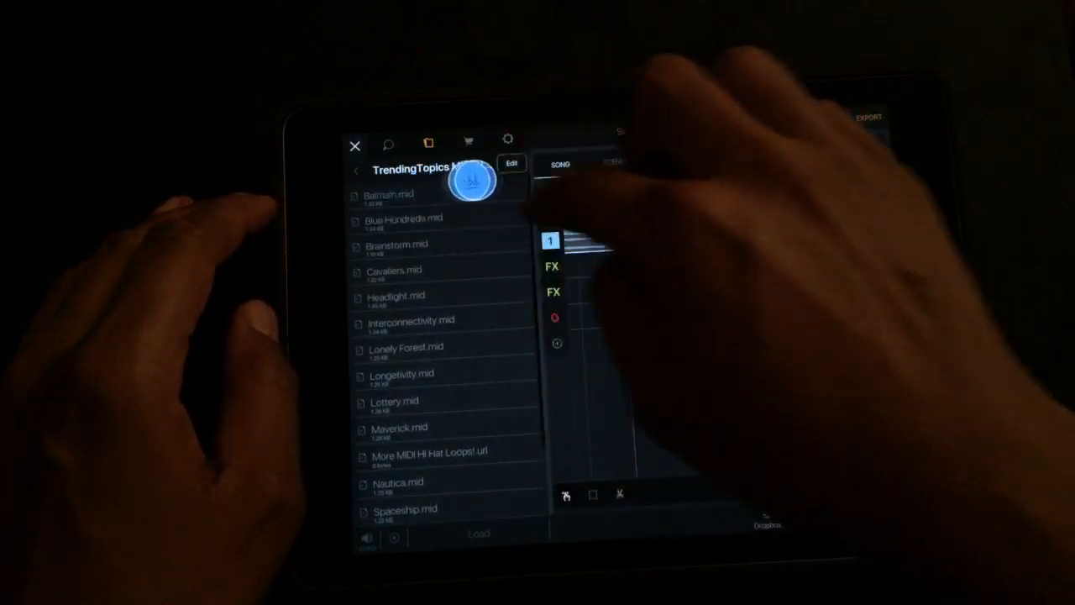
Import Blue Hundreds.mid without transposition and show its notes in the pattern editor.
drag(395, 220, 580, 223)
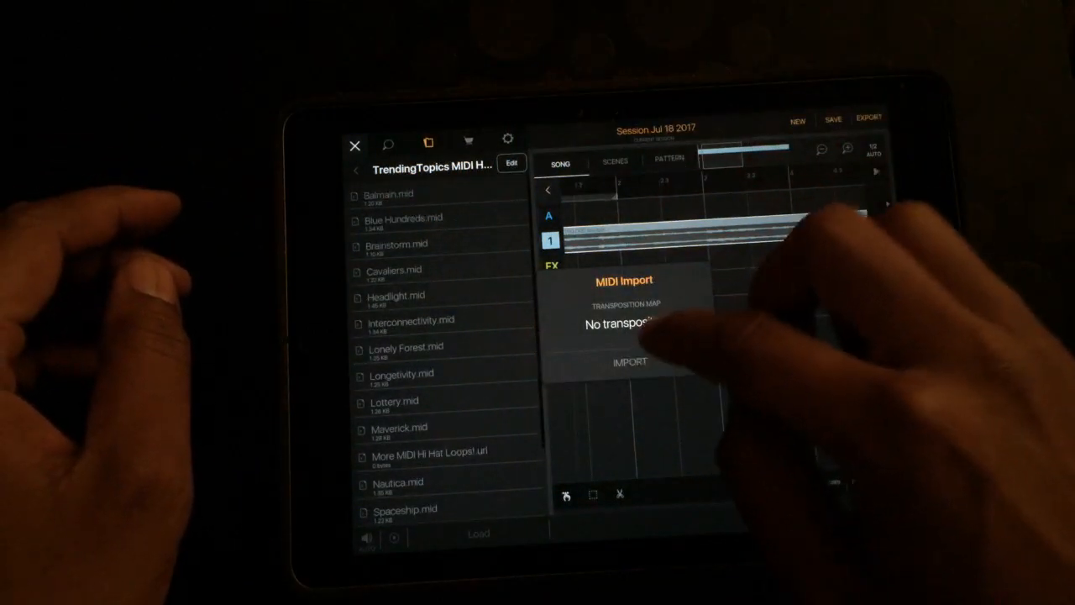
click(630, 362)
click(670, 159)
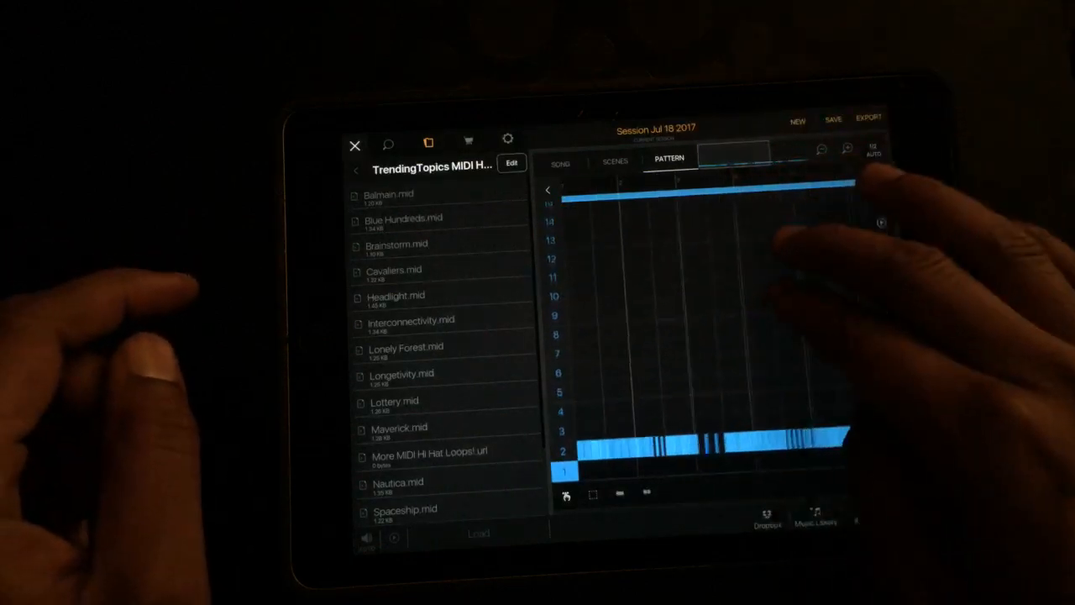
scroll(714, 336, down, 3)
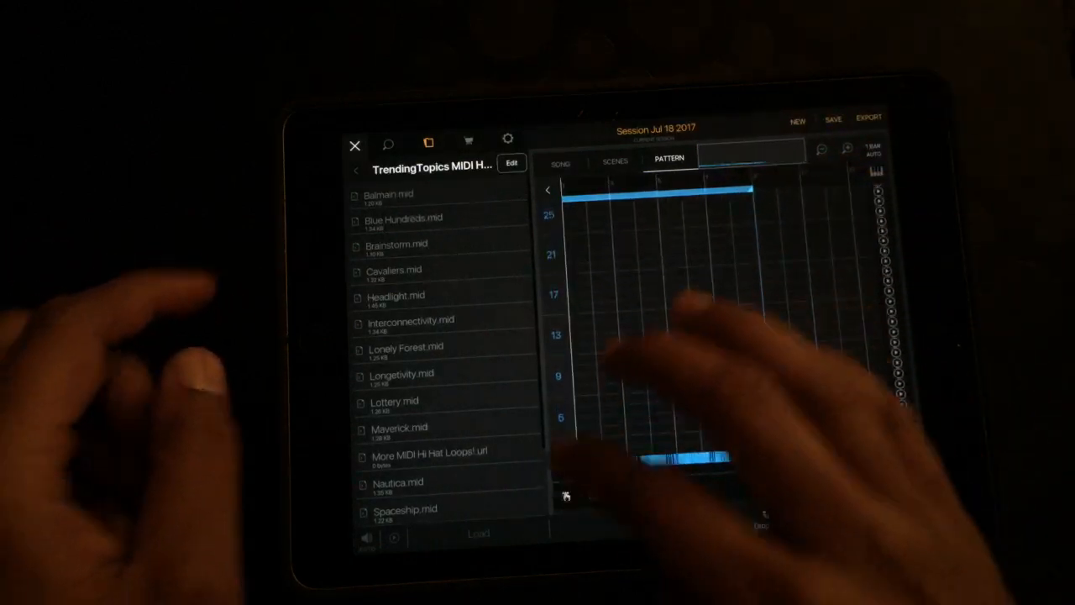
Select the Blue Hundreds hi-hat notes, move them down from row 13 to row 5, and return to the pads.
click(355, 146)
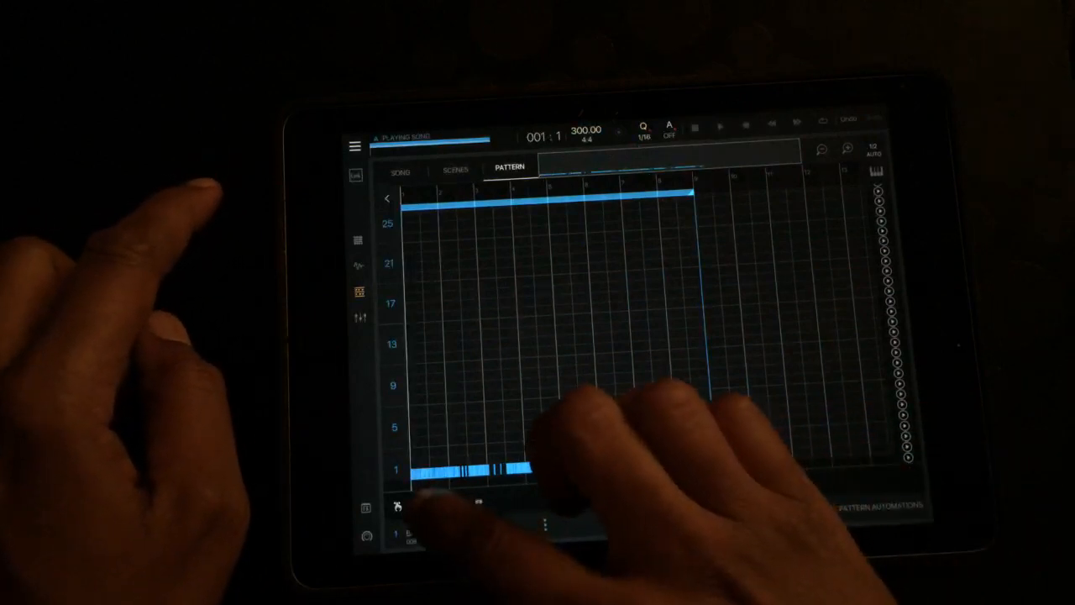
drag(723, 471, 411, 395)
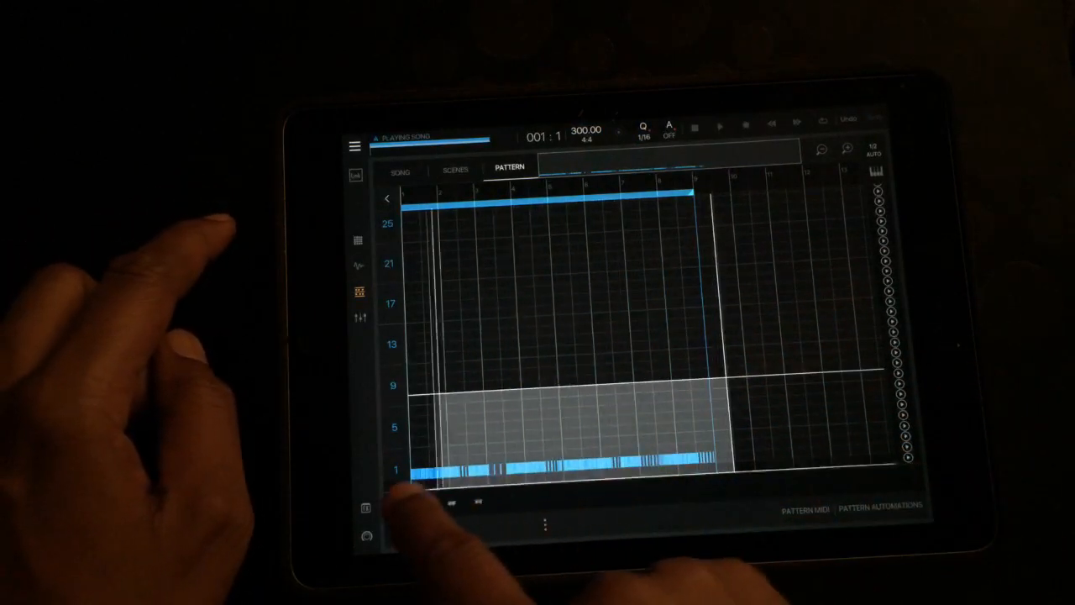
click(588, 429)
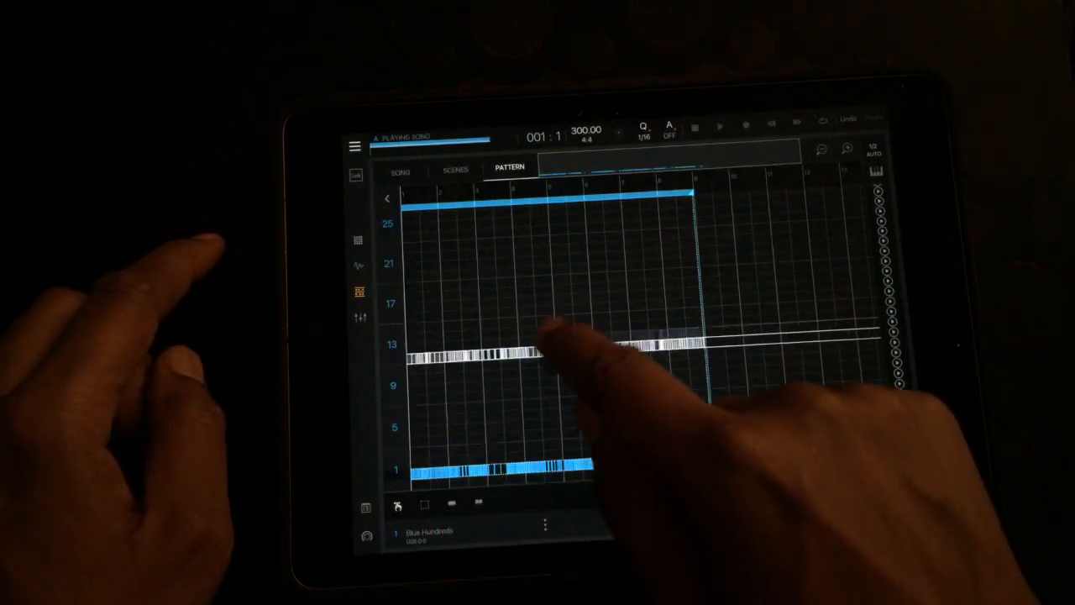
drag(554, 349, 555, 420)
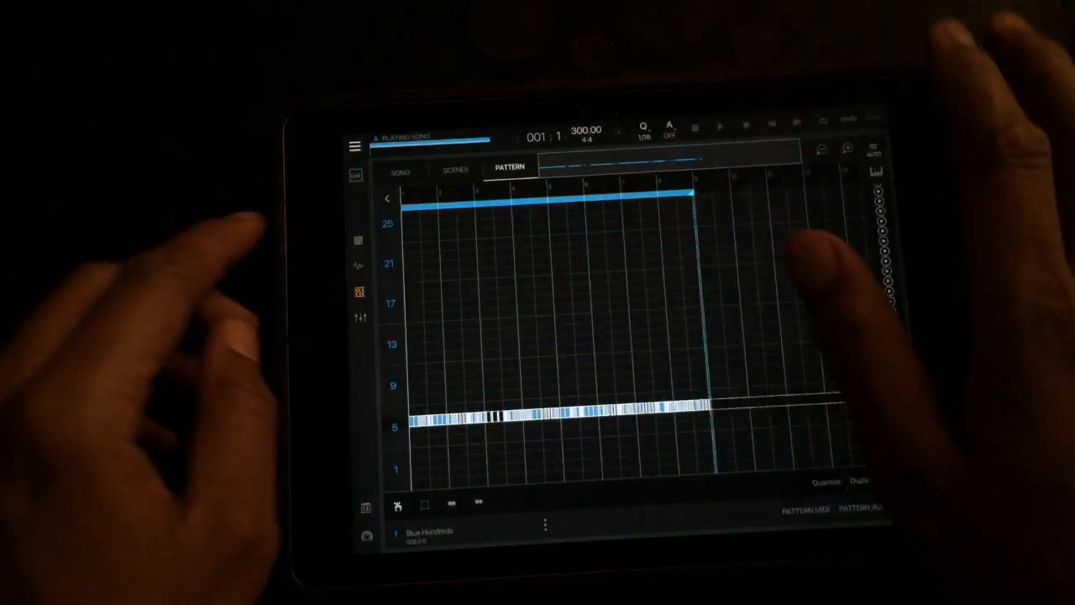
click(360, 252)
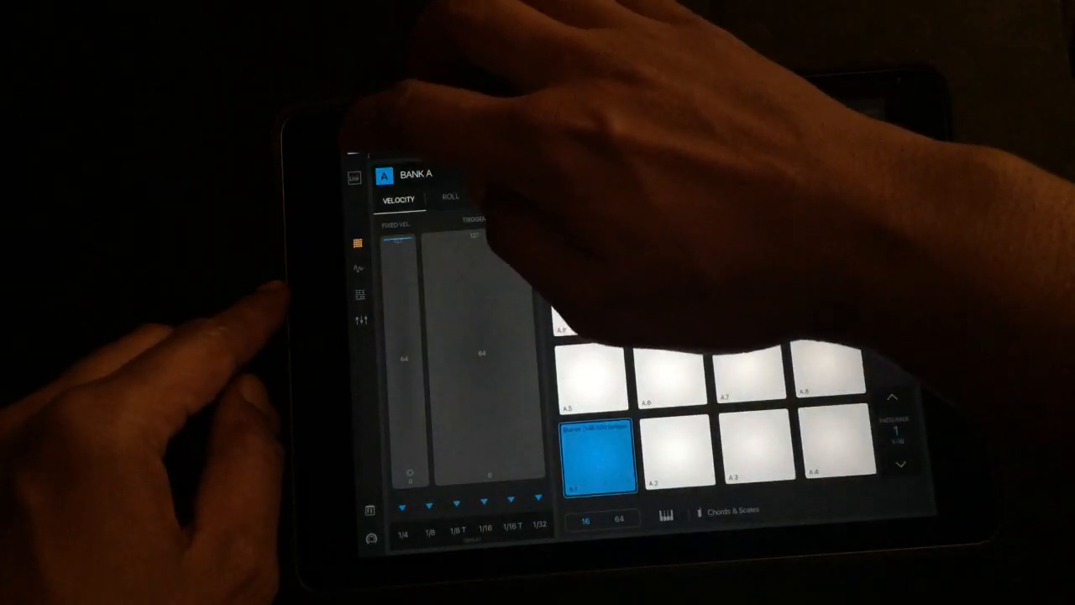
Show pad 1's sample layers in the sampler.
click(361, 243)
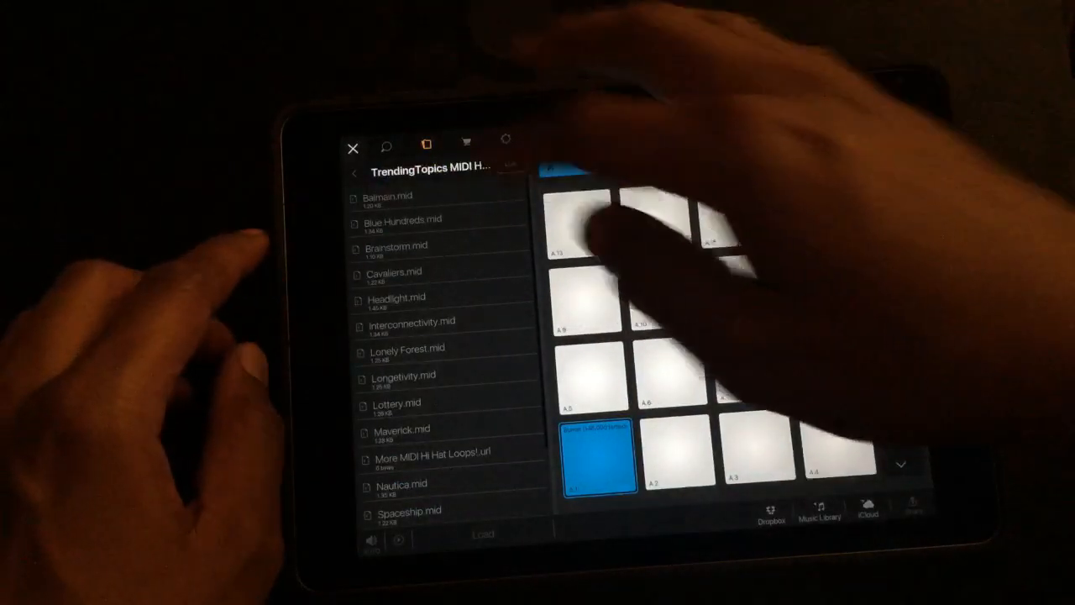
click(352, 149)
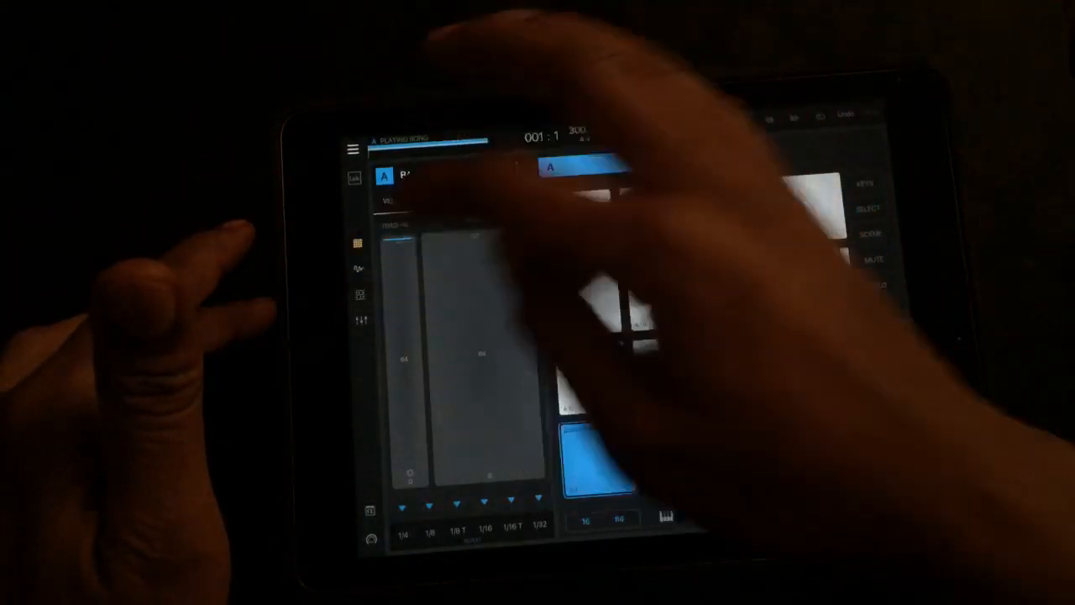
click(588, 218)
click(499, 351)
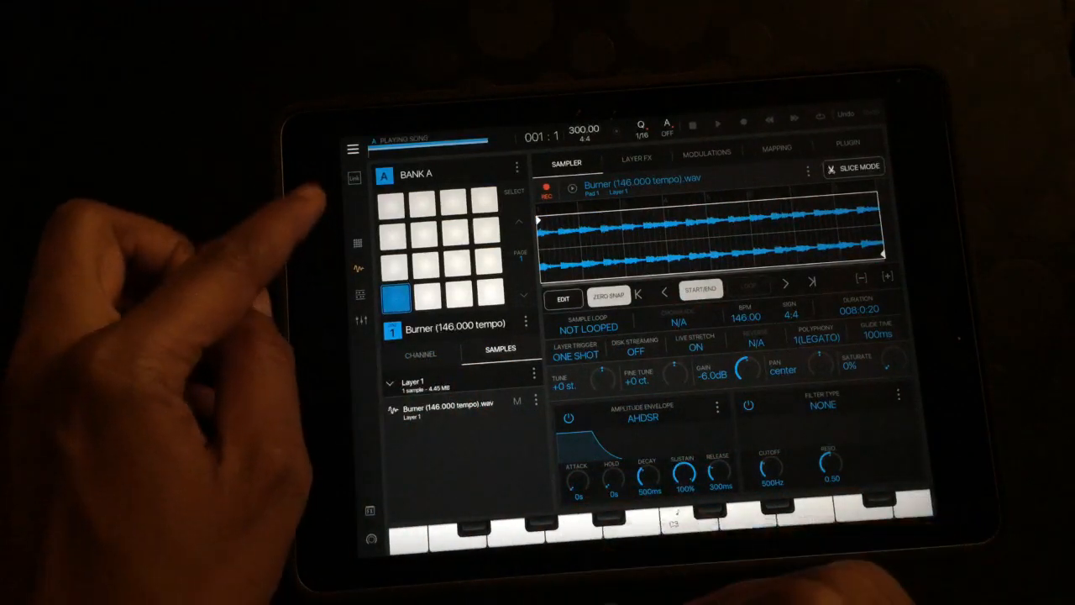
Browse Prod Grind Free Packs > CyBorg and select Go (143.000 tempo).wav.
click(353, 149)
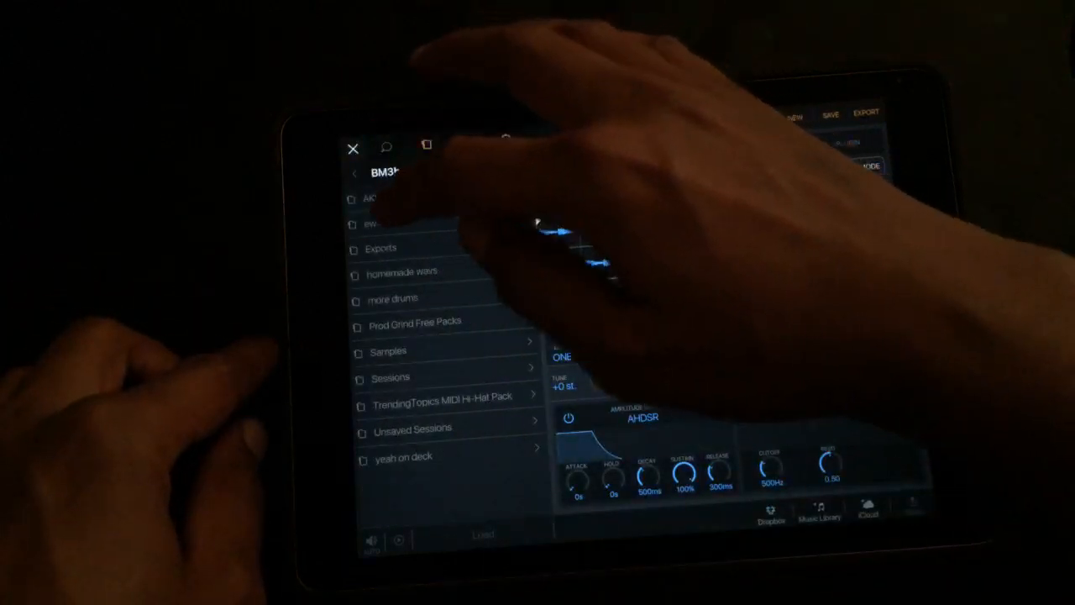
click(412, 324)
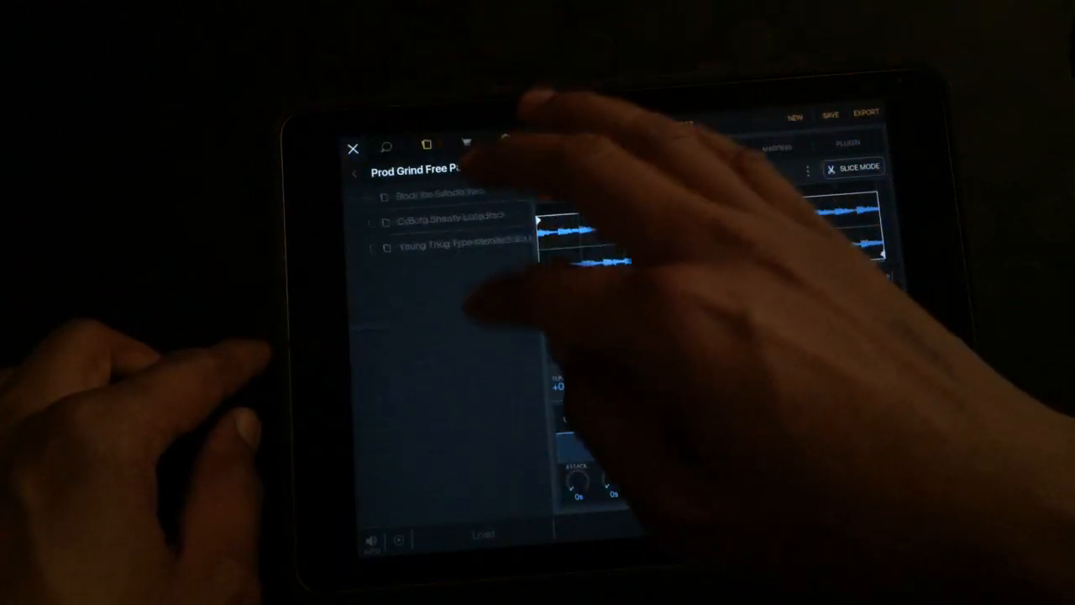
click(420, 222)
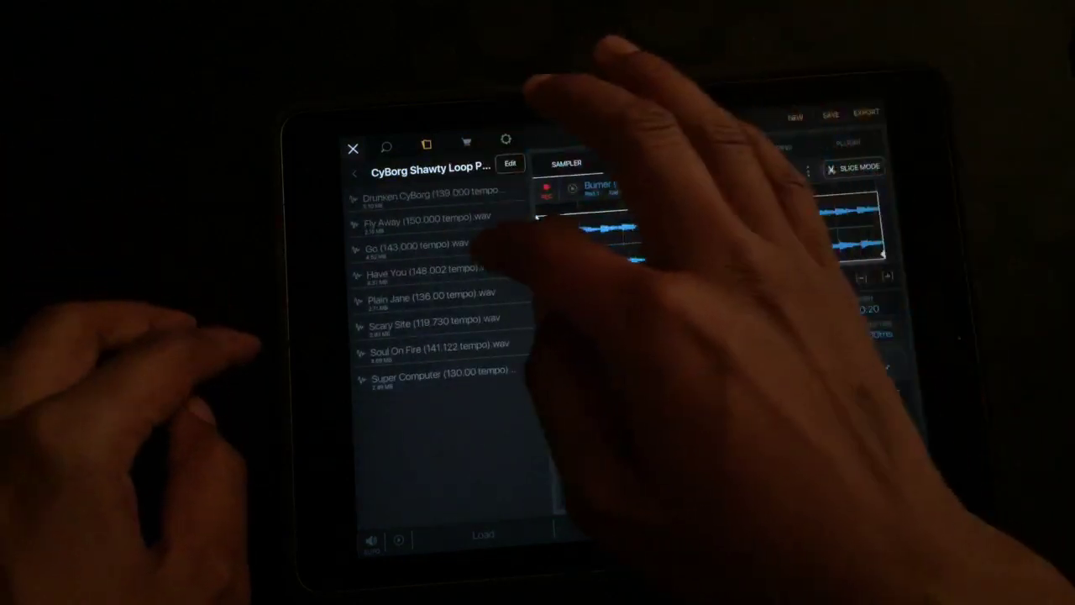
click(417, 244)
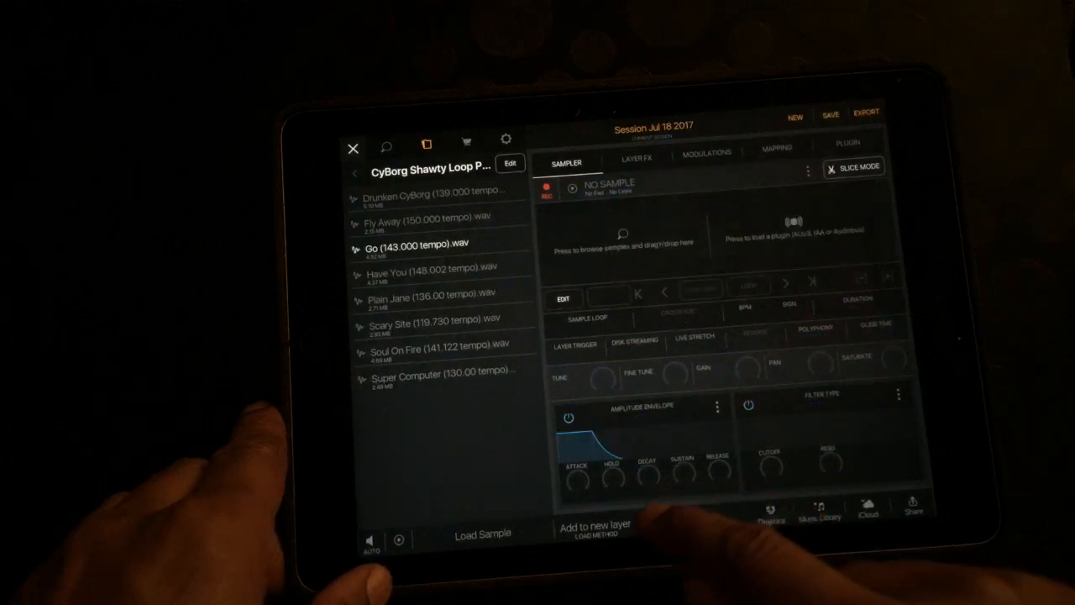
Load the Go loop onto pad 1 as a new Layer 2 beneath Burner.
click(664, 526)
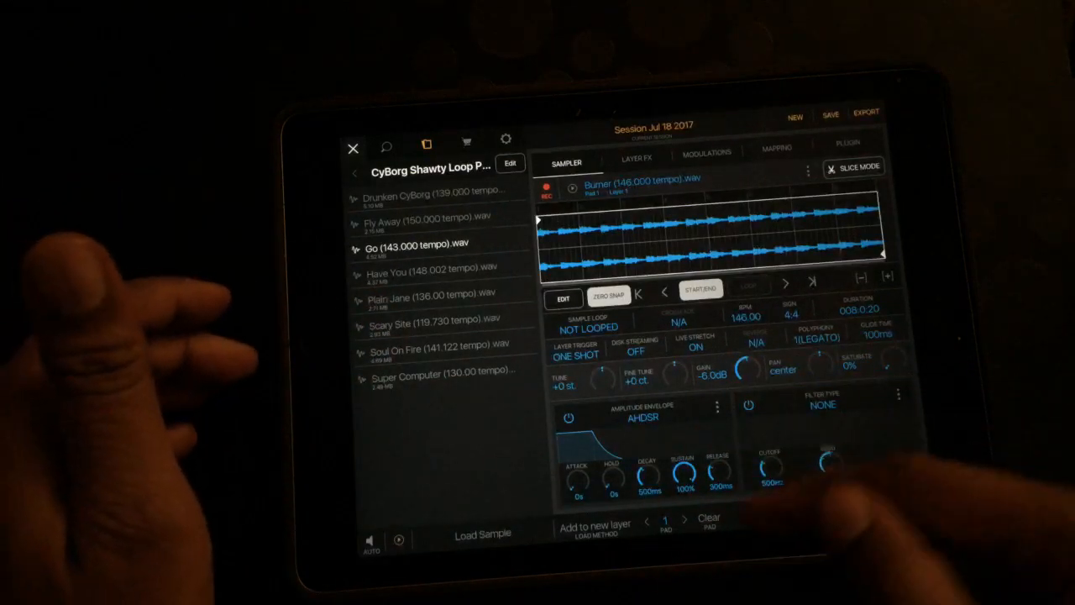
click(483, 535)
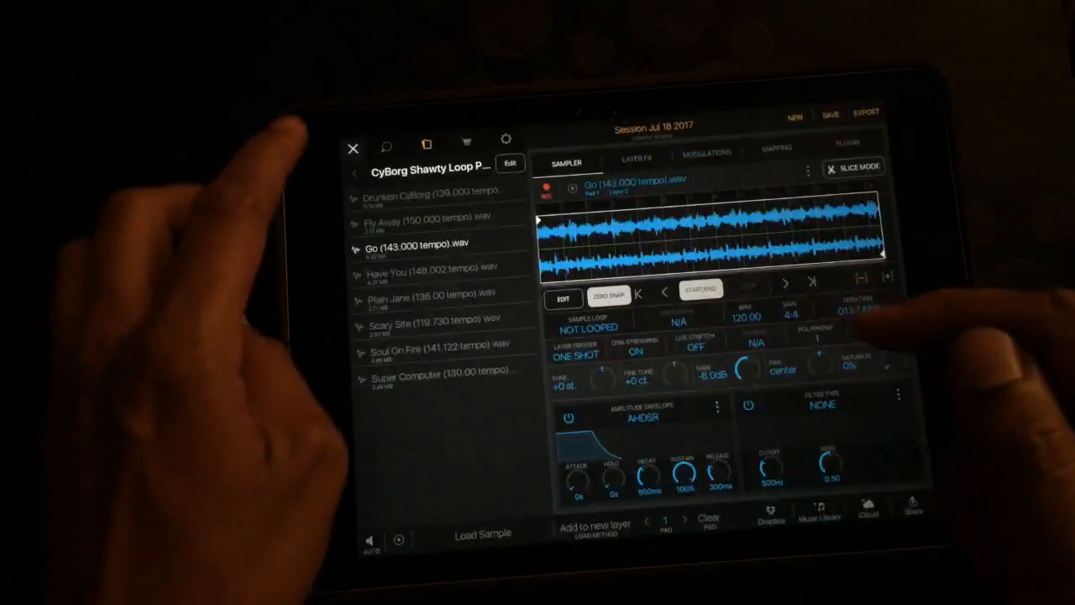
click(352, 148)
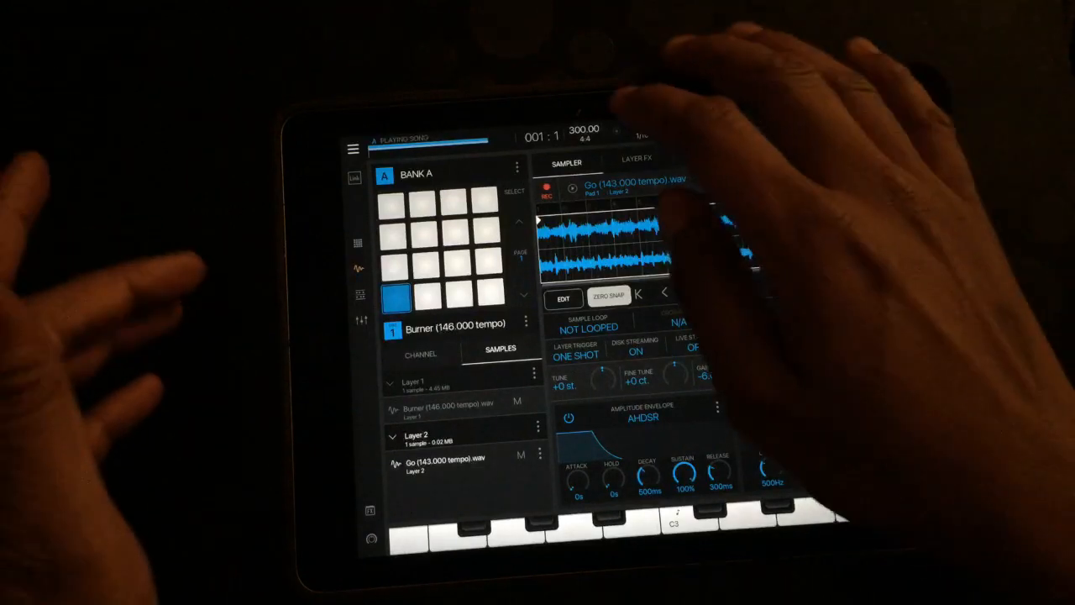
Halve the song tempo from 300 back to 150 BPM.
click(584, 132)
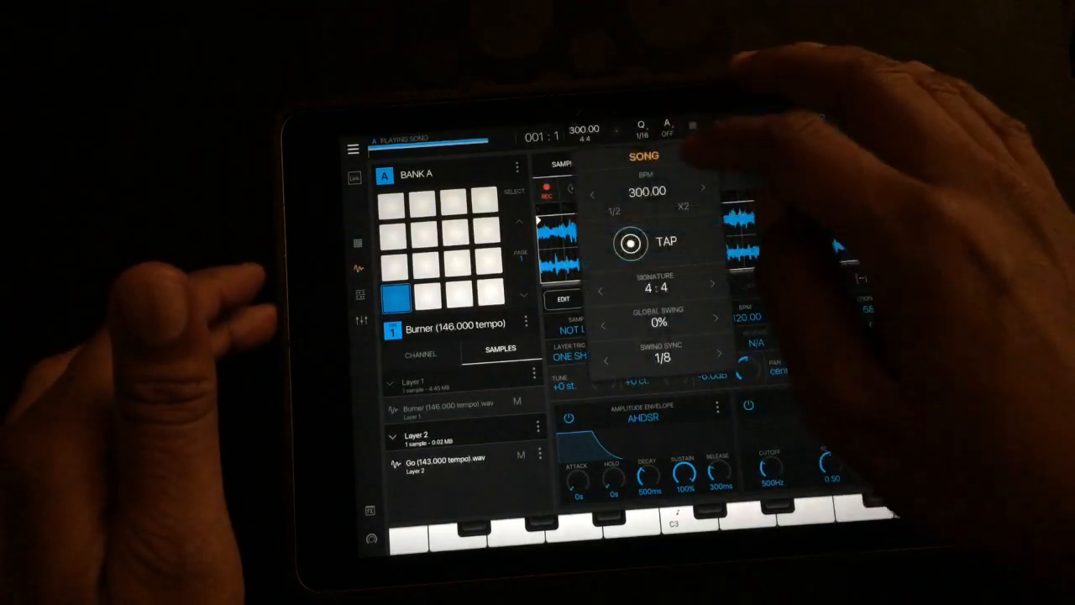
click(614, 211)
click(756, 252)
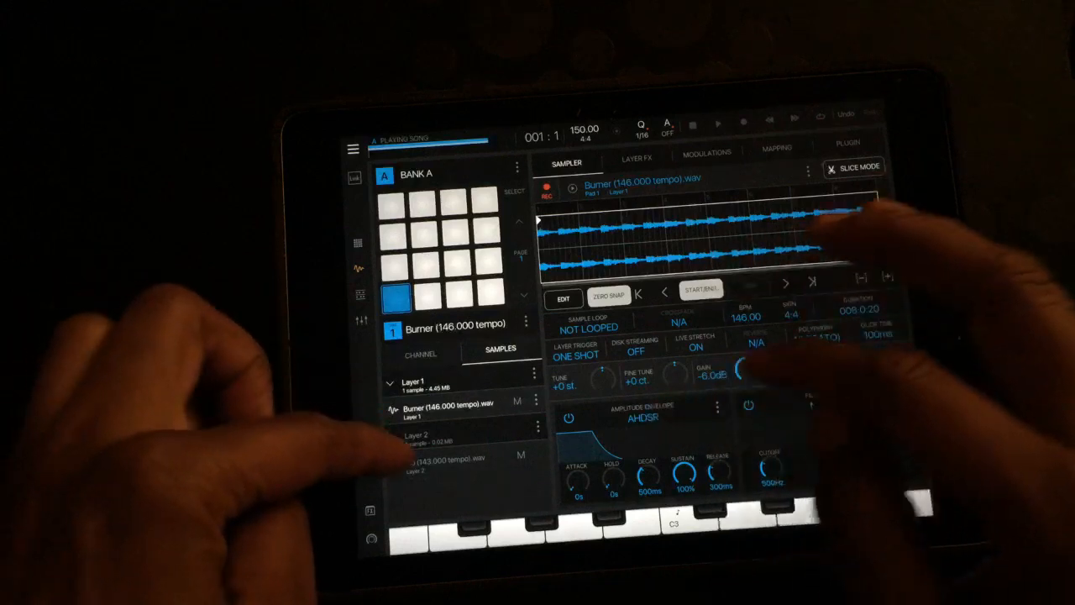
Set the Go layer's tempo to 143 BPM and switch its live stretch on.
click(446, 459)
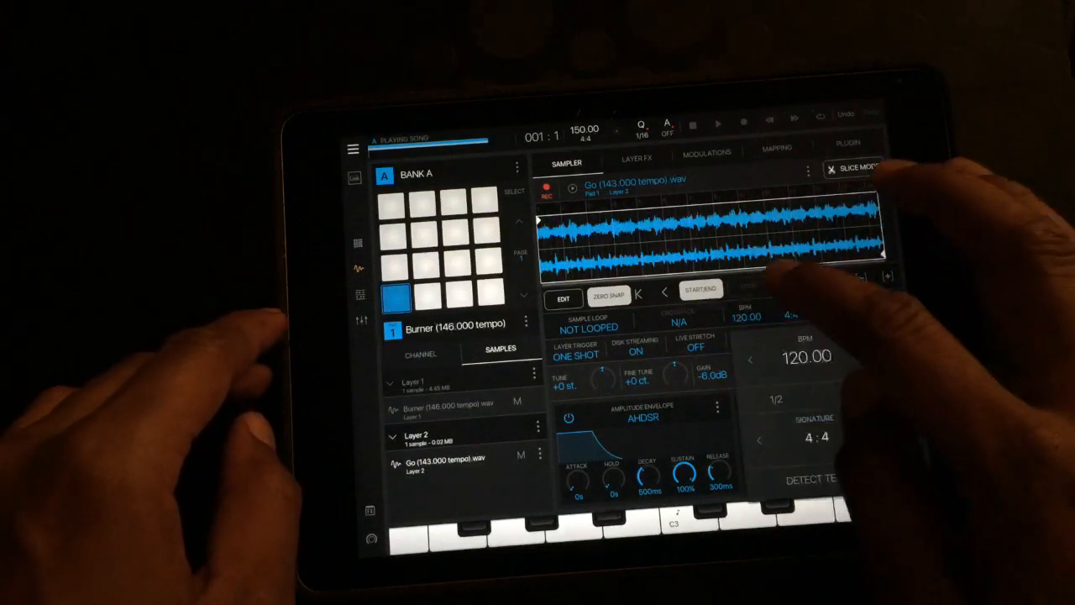
click(805, 358)
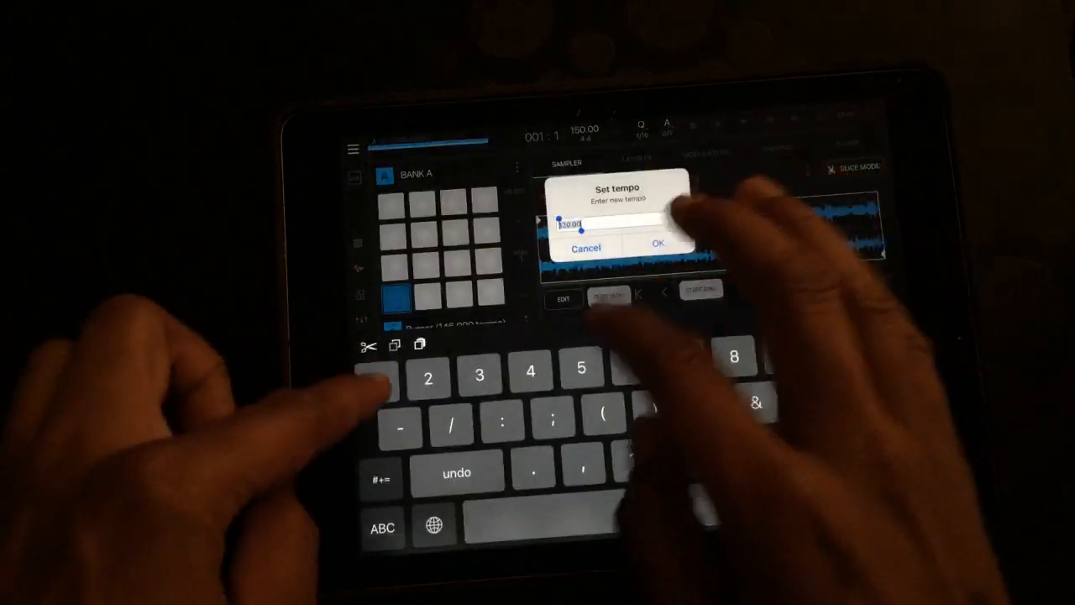
text(143)
click(658, 243)
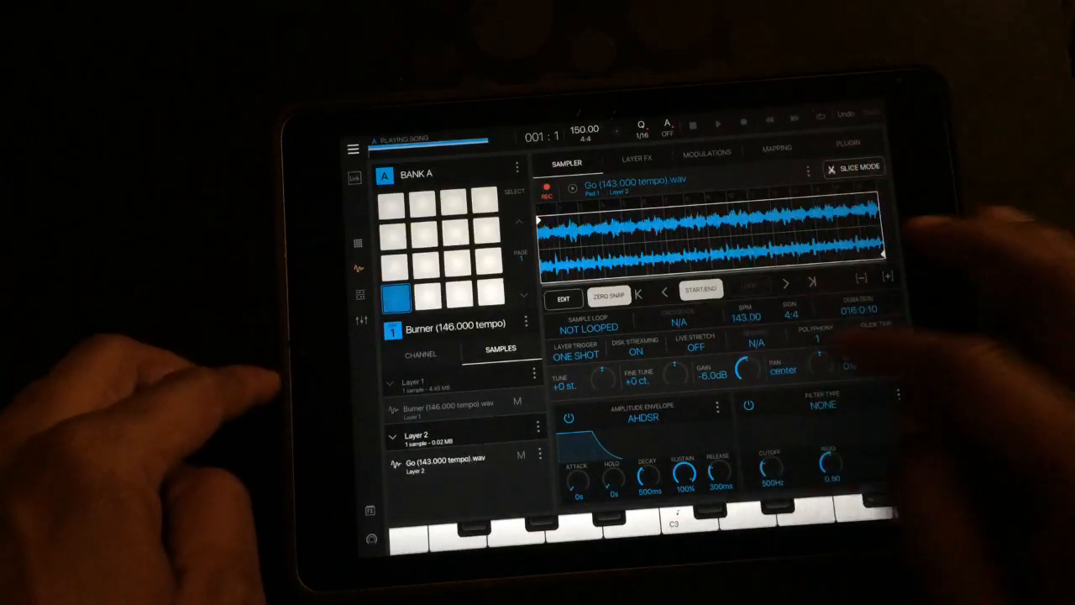
click(696, 347)
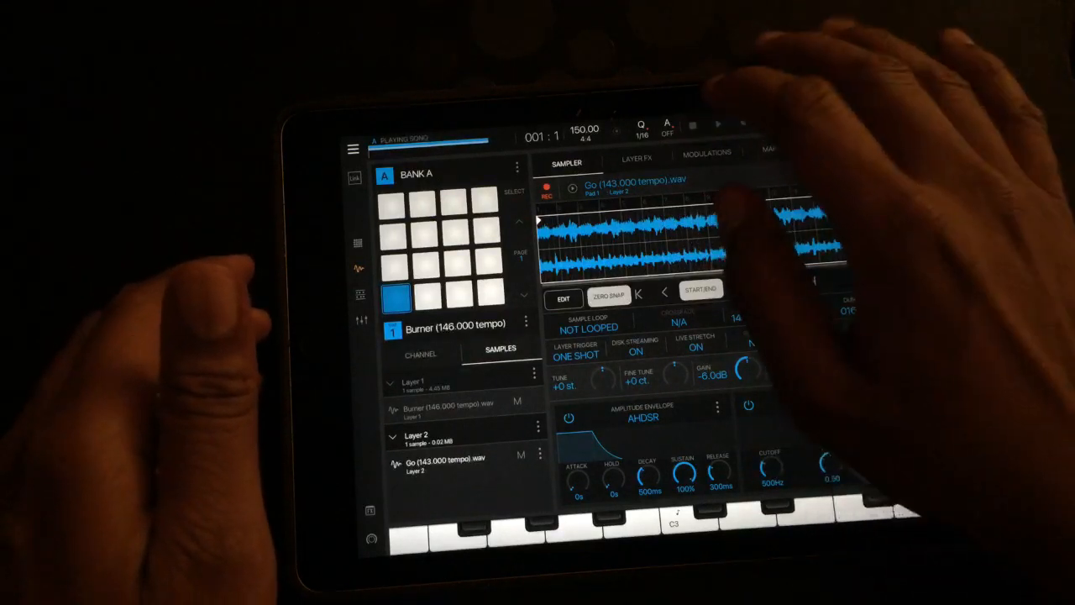
Review the Burner and Go loop layers on pad 1, then select the empty pad A2.
click(392, 436)
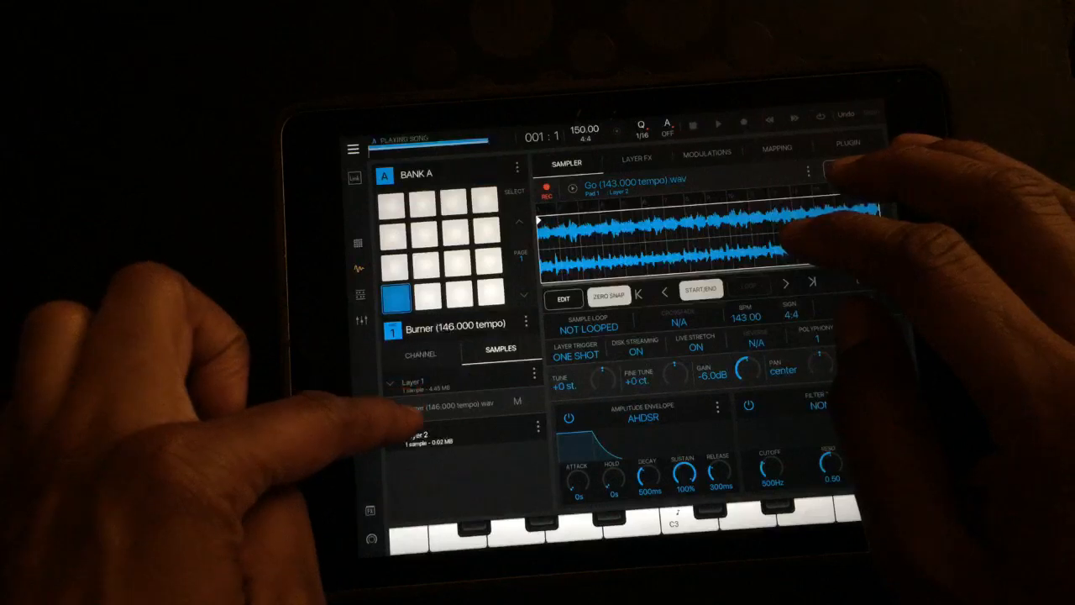
click(446, 405)
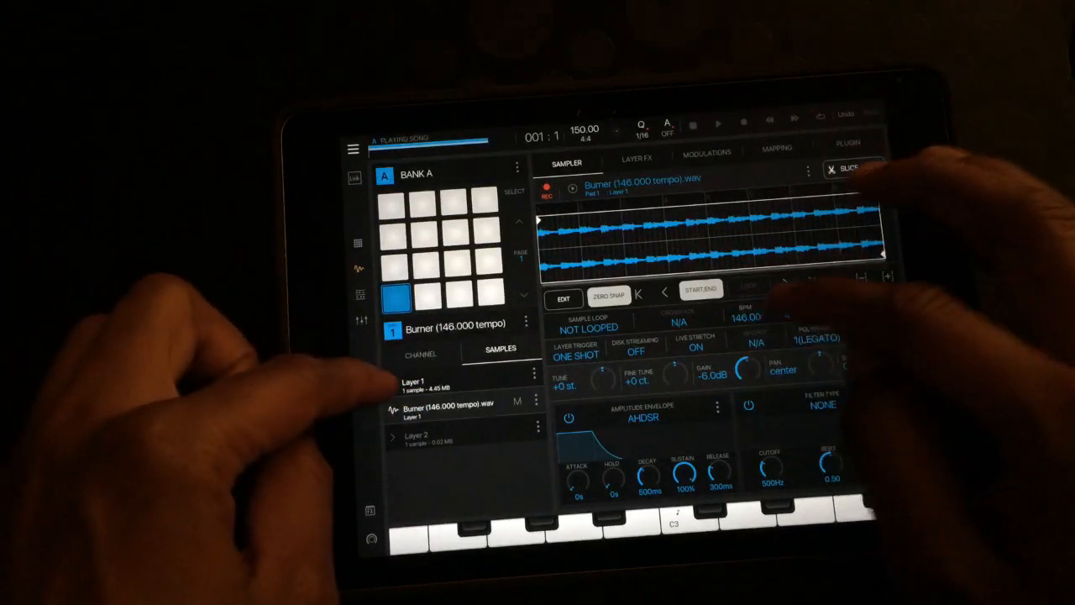
click(412, 435)
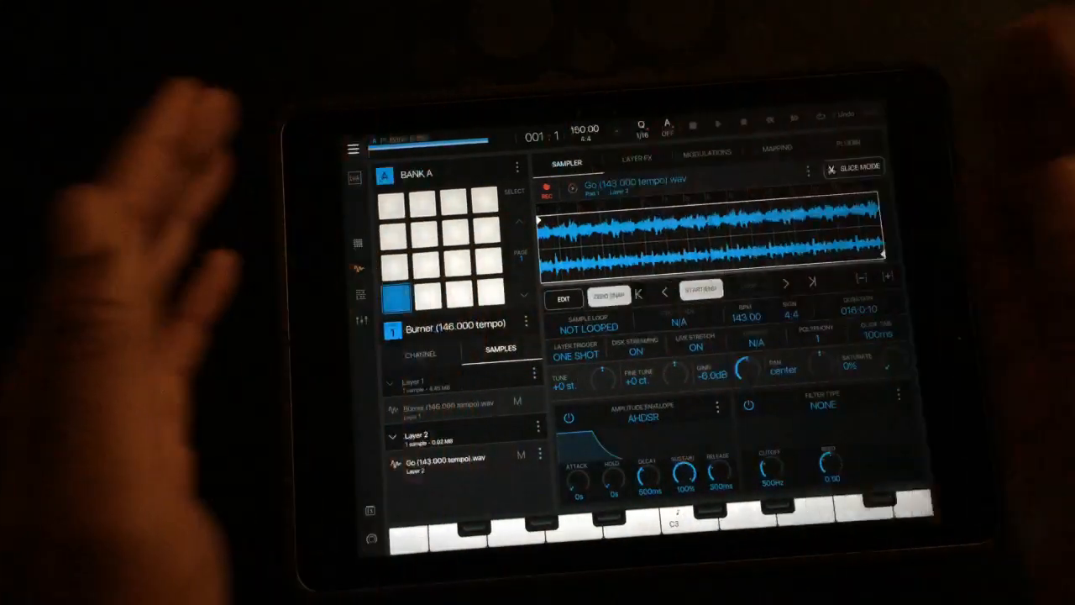
click(424, 294)
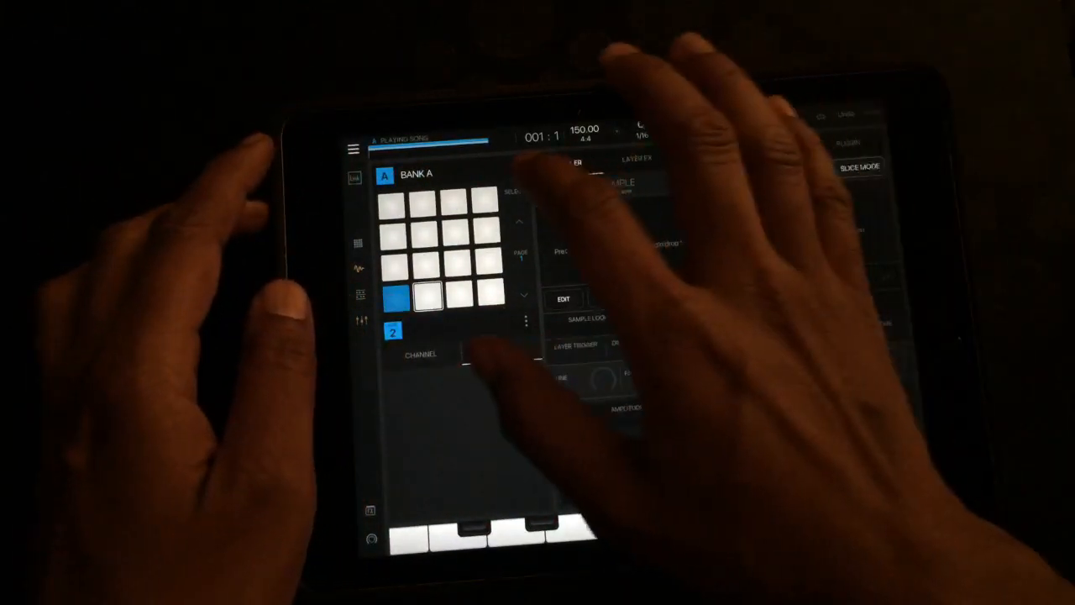
Save Bank A with Copy samples and Save patterns enabled via the bank menu.
click(525, 320)
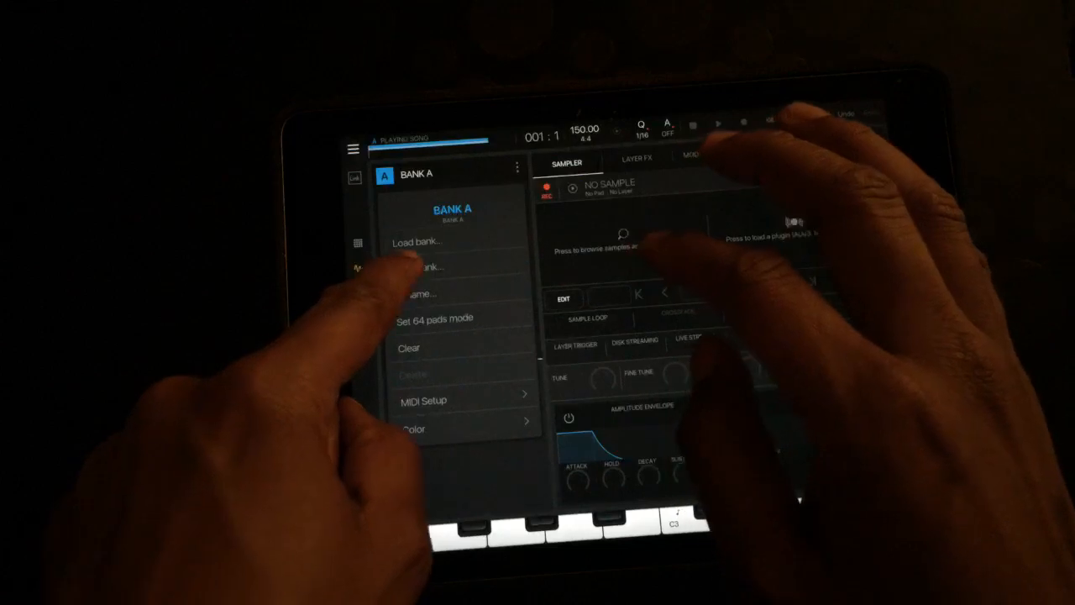
click(420, 267)
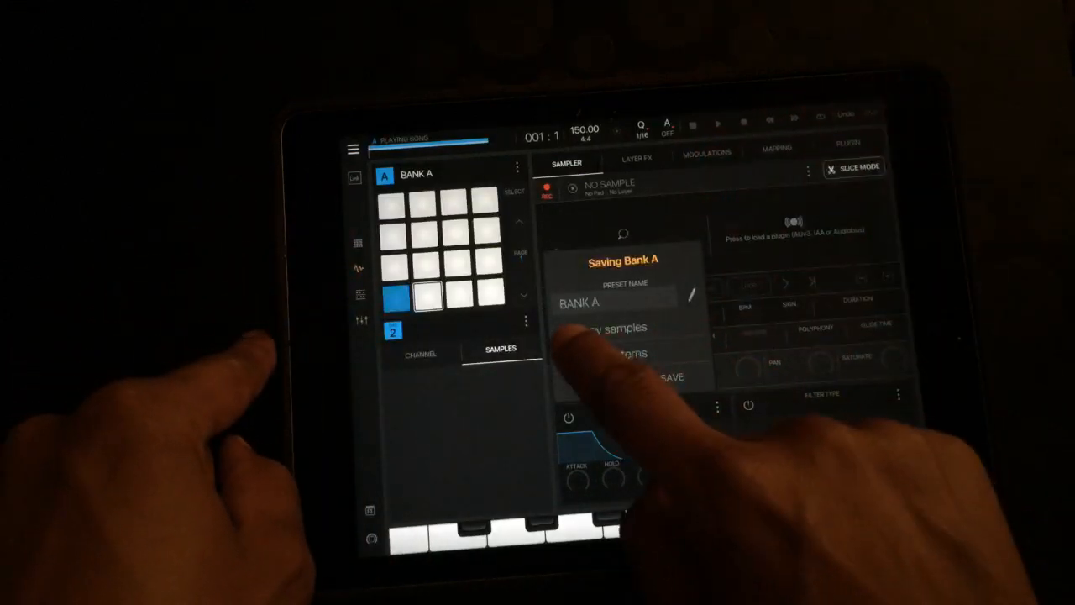
click(564, 330)
click(565, 356)
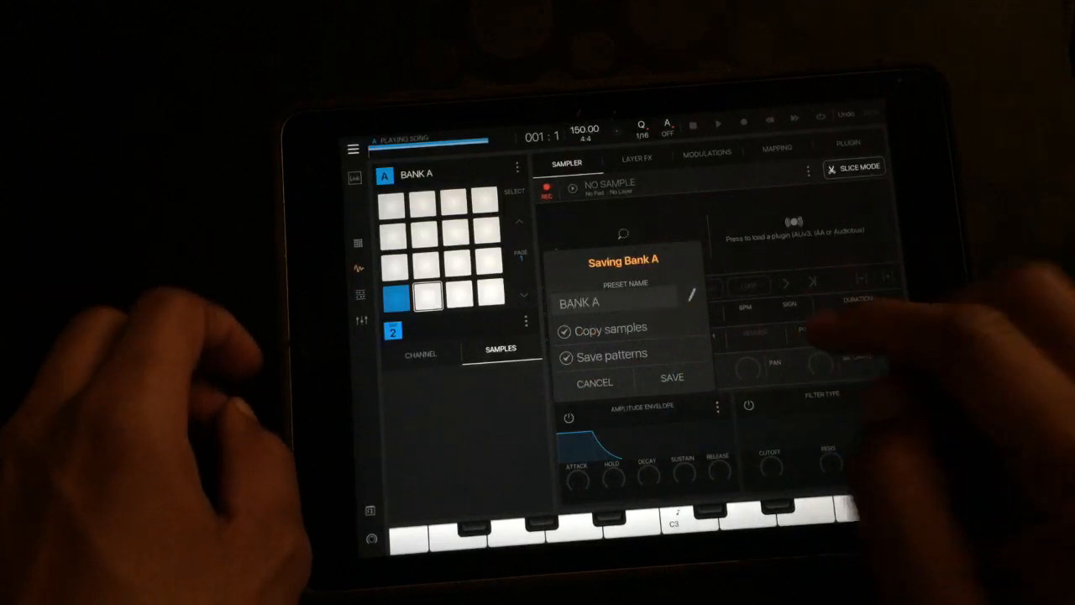
click(672, 377)
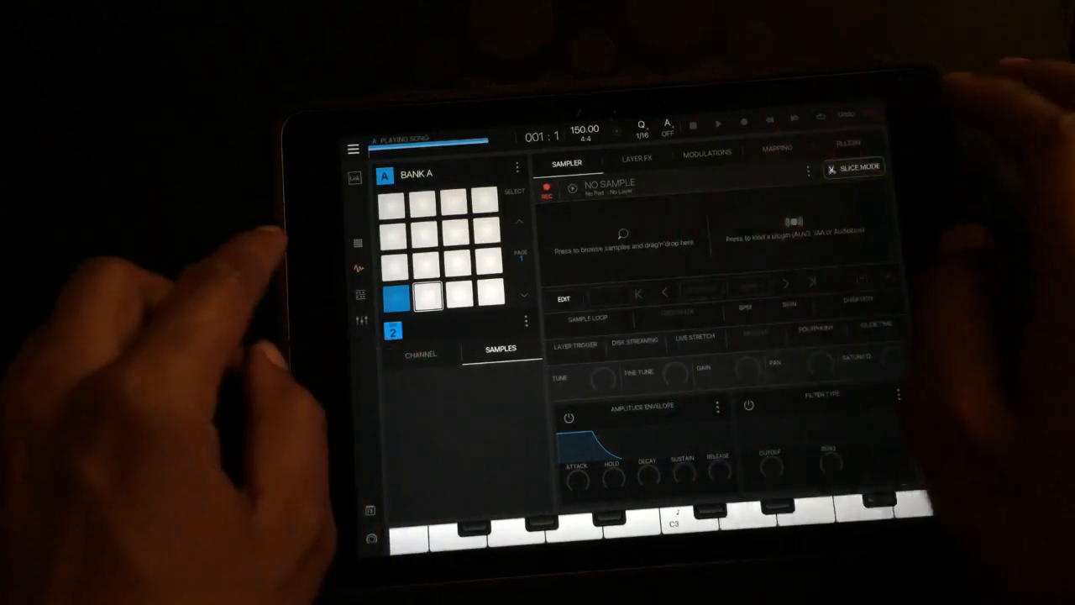
click(354, 150)
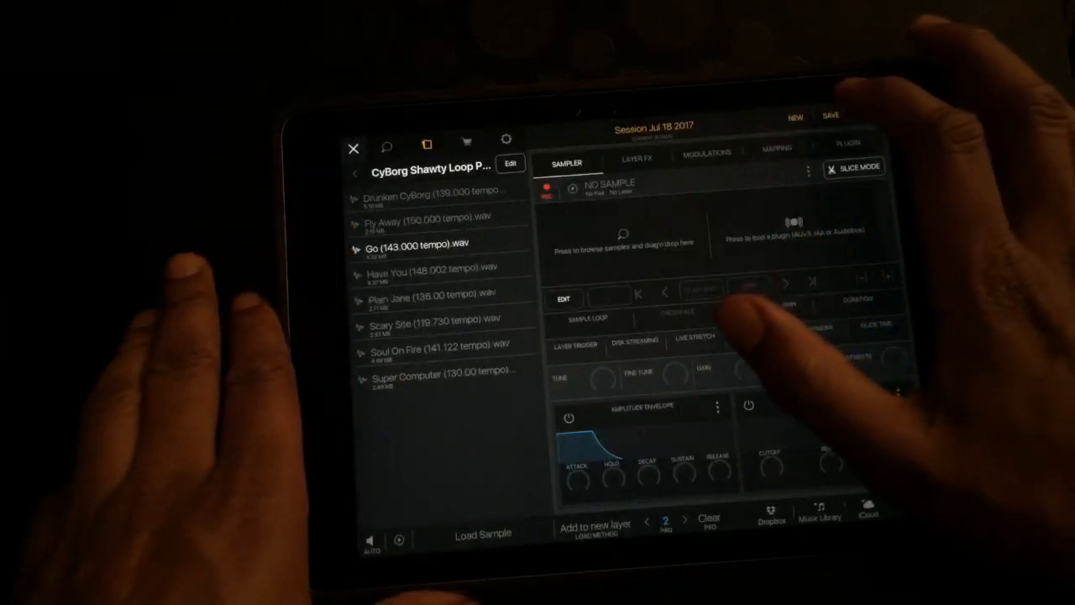
Peek at the session save options, then close the sample browser leaving pad 2 empty.
click(831, 116)
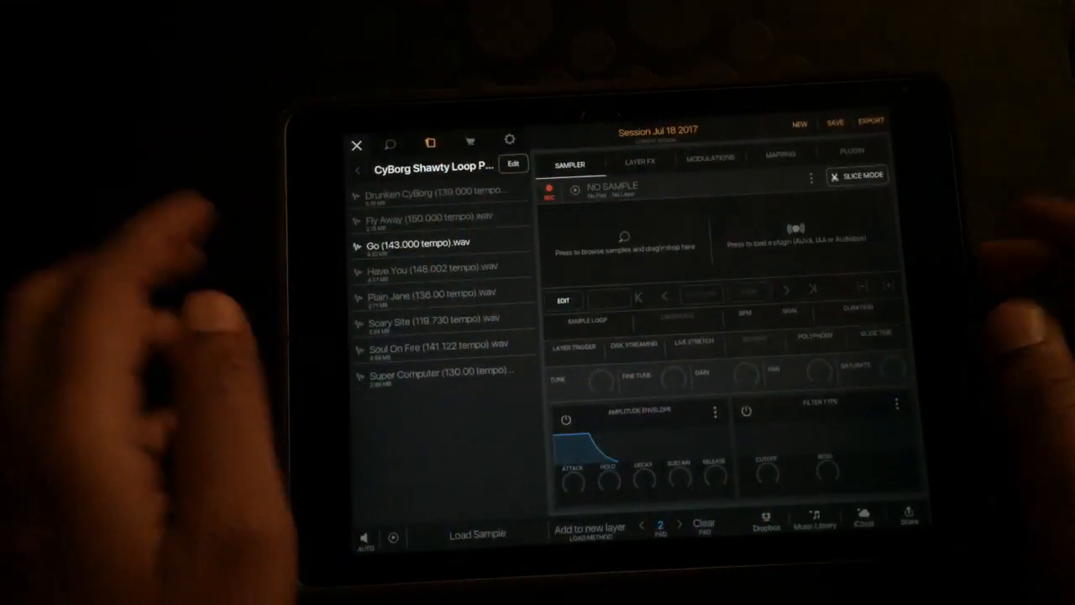
click(360, 147)
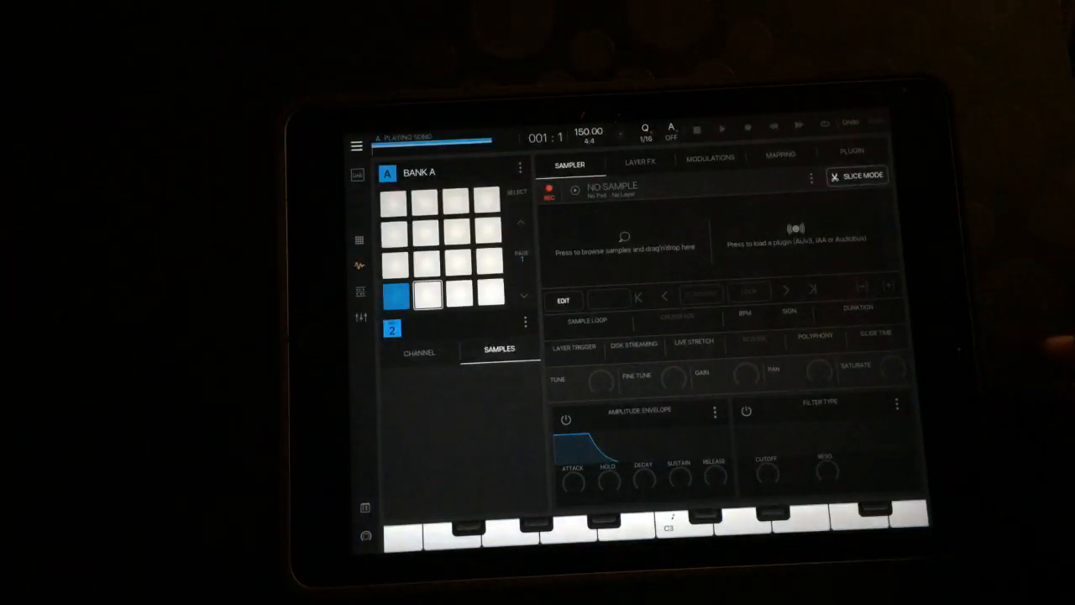